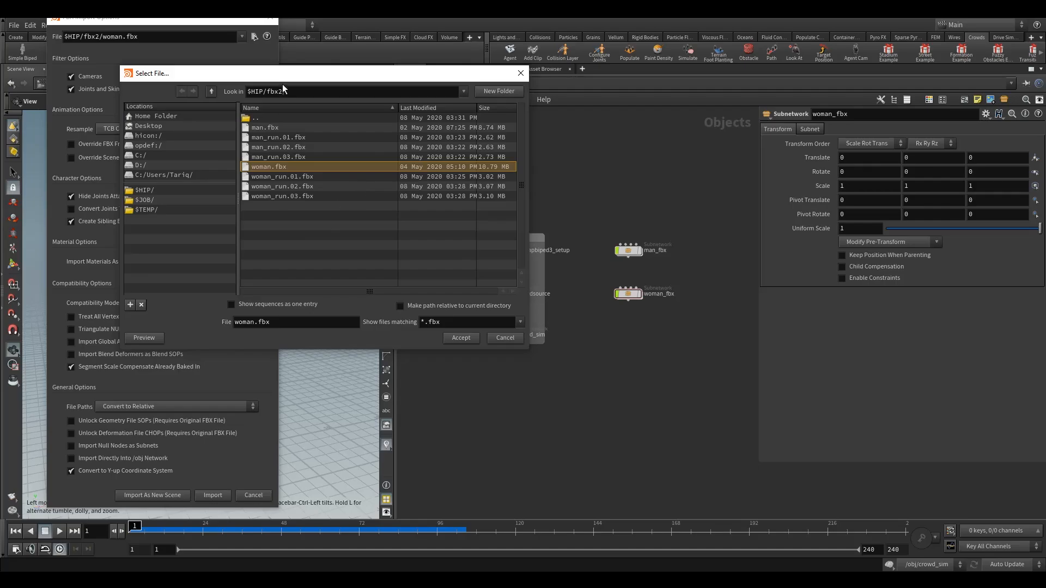
Step: Import man_run.01.fbx from $HIP/fbx2 and place its subnetwork directly below the woman_fbx node
drag(283, 89, 363, 120)
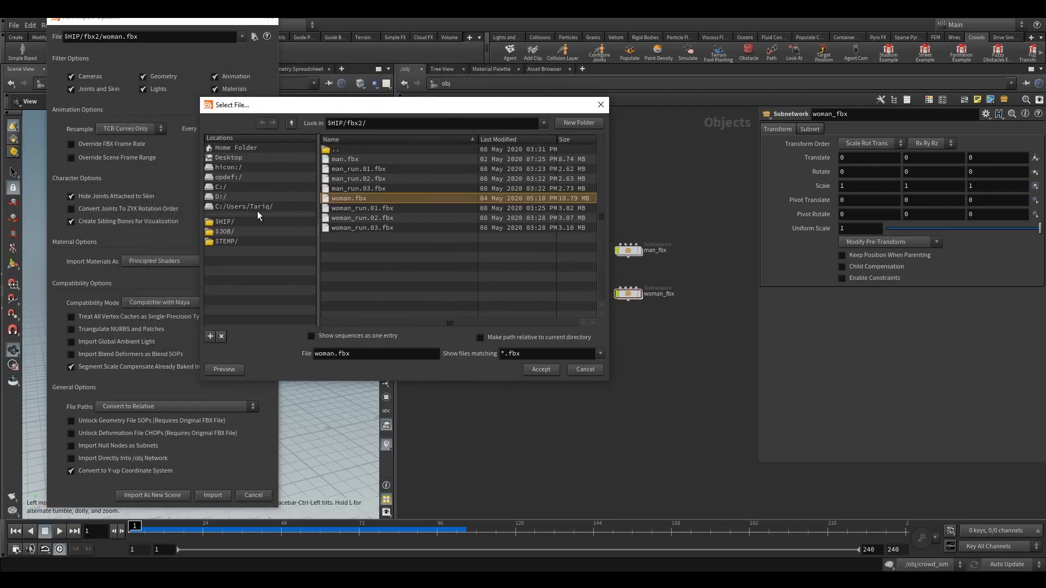
click(357, 169)
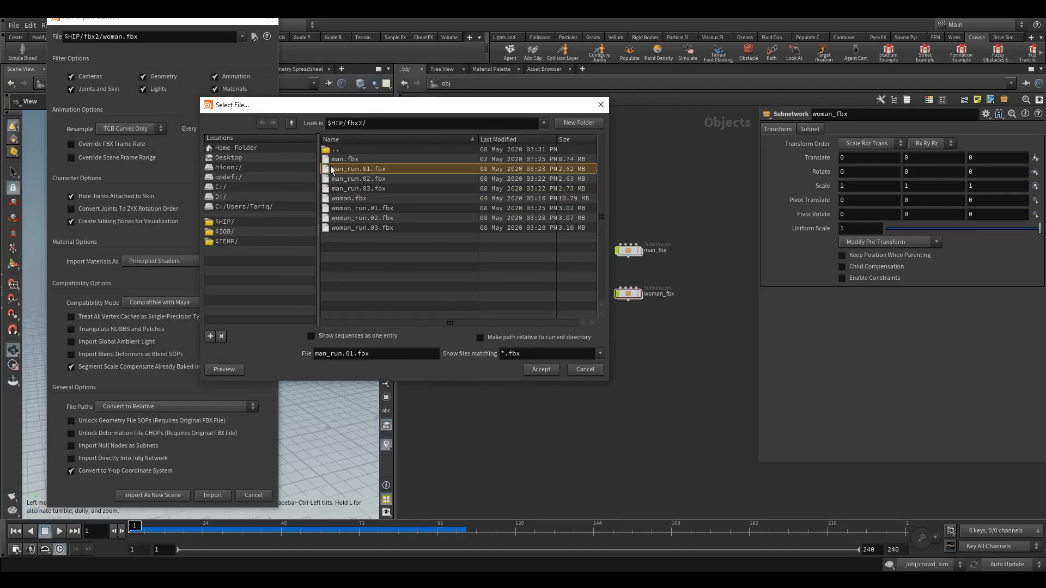
click(524, 371)
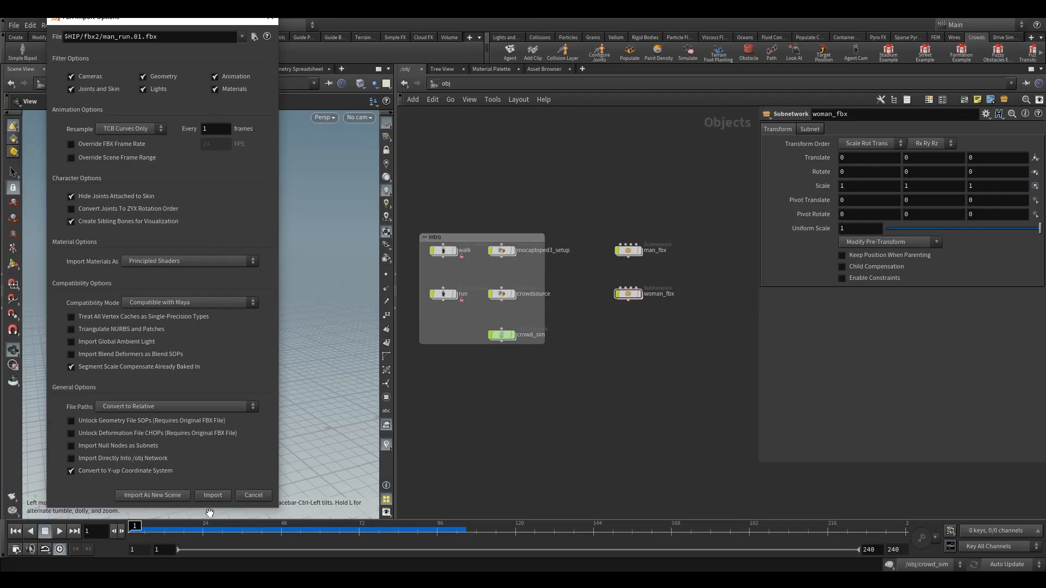
key(Return)
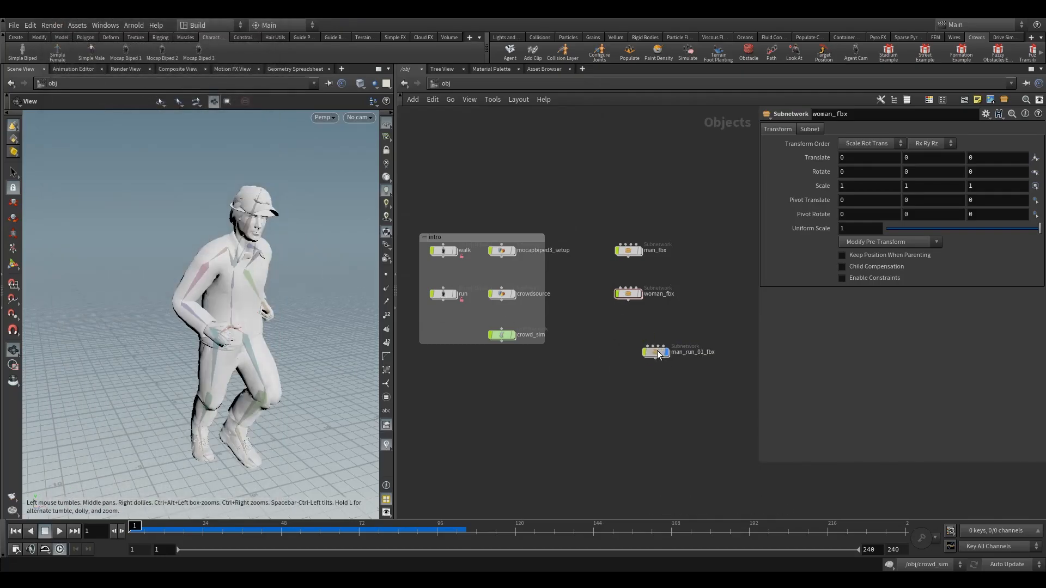
drag(668, 351, 636, 334)
Step: Inspect the imported running man in the viewport from the side, keeping the playhead at frame 1
scroll(168, 419, down, 3)
drag(169, 419, 195, 486)
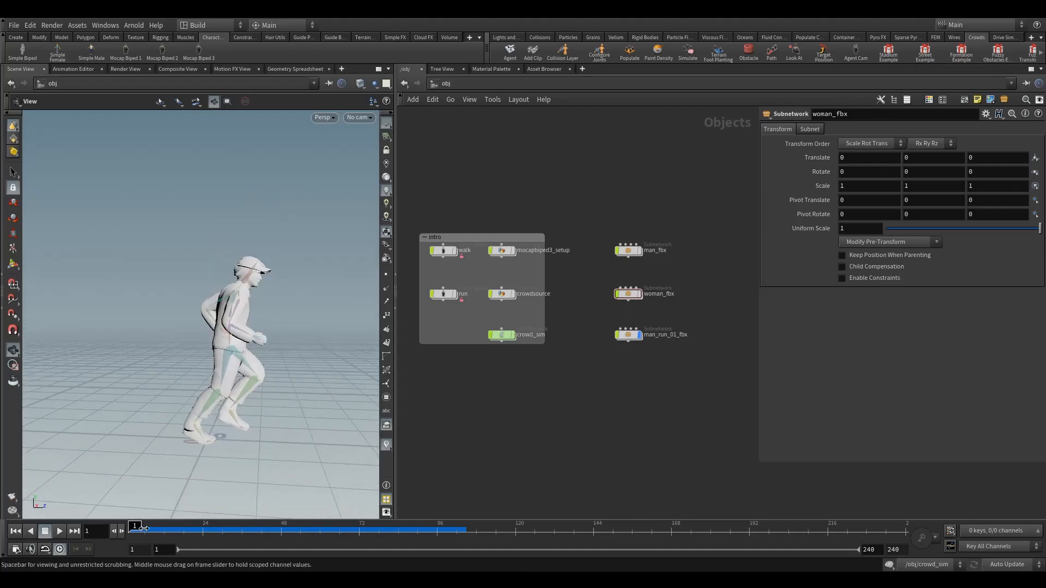
mouse_move(138, 529)
mouse_down()
mouse_move(166, 529)
mouse_move(131, 528)
mouse_up()
drag(251, 386, 264, 376)
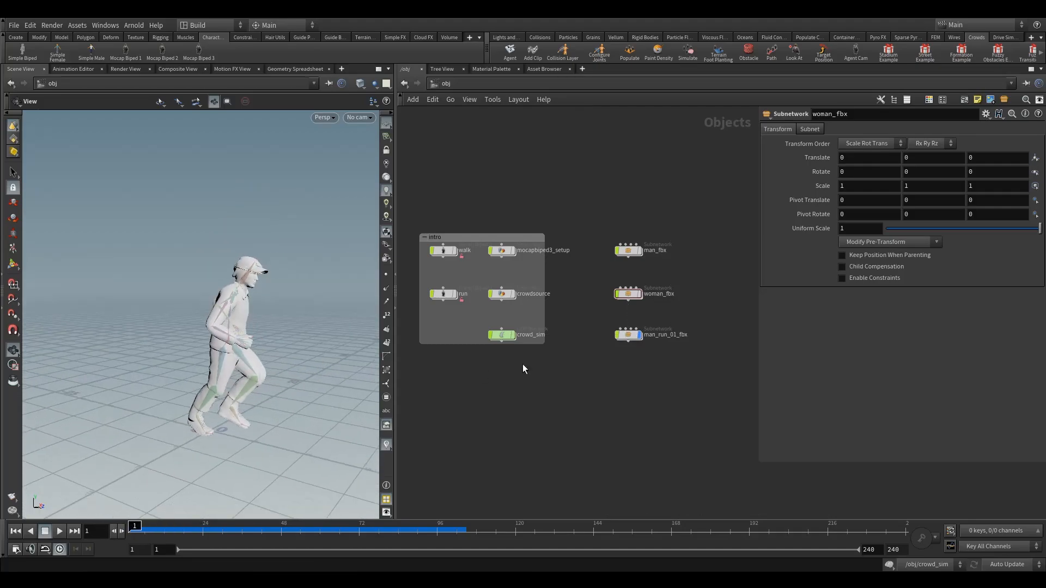
Step: Open the man_run_01_fbx subnetwork and examine its geometry hierarchy, including the body, hair and shirt nodes
double_click(635, 337)
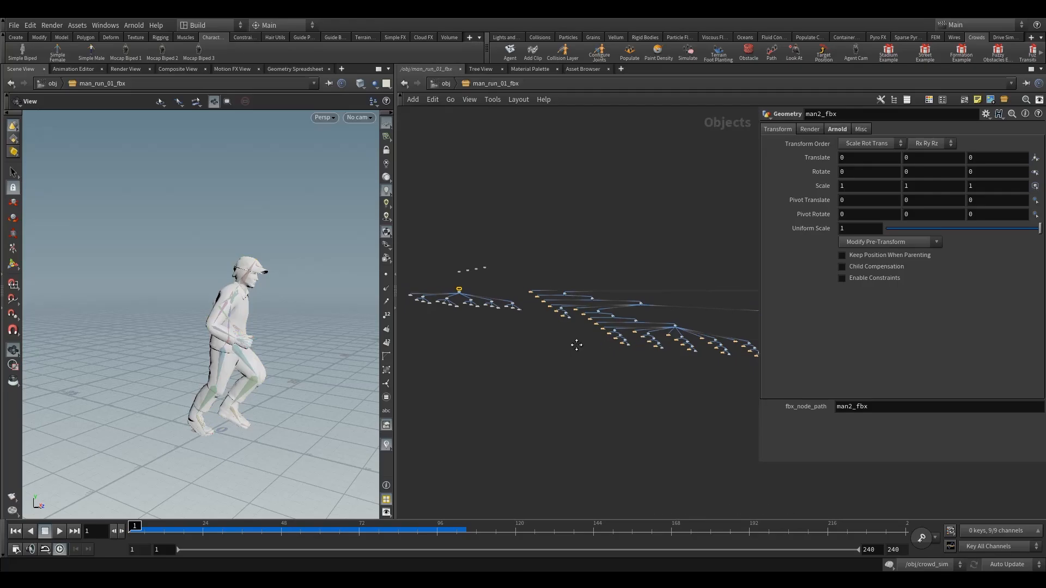
scroll(521, 349, up, 5)
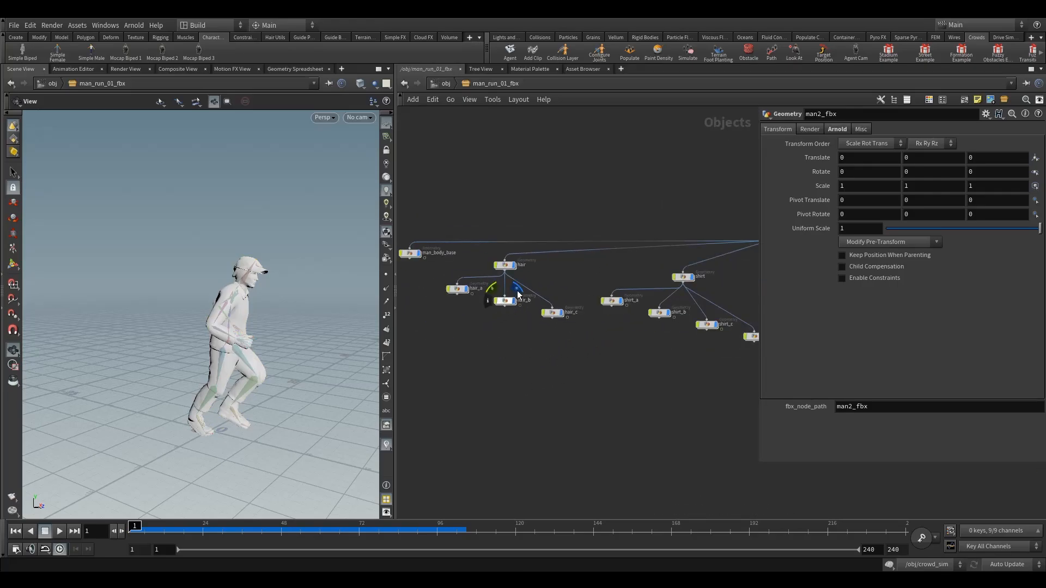
scroll(548, 323, down, 10)
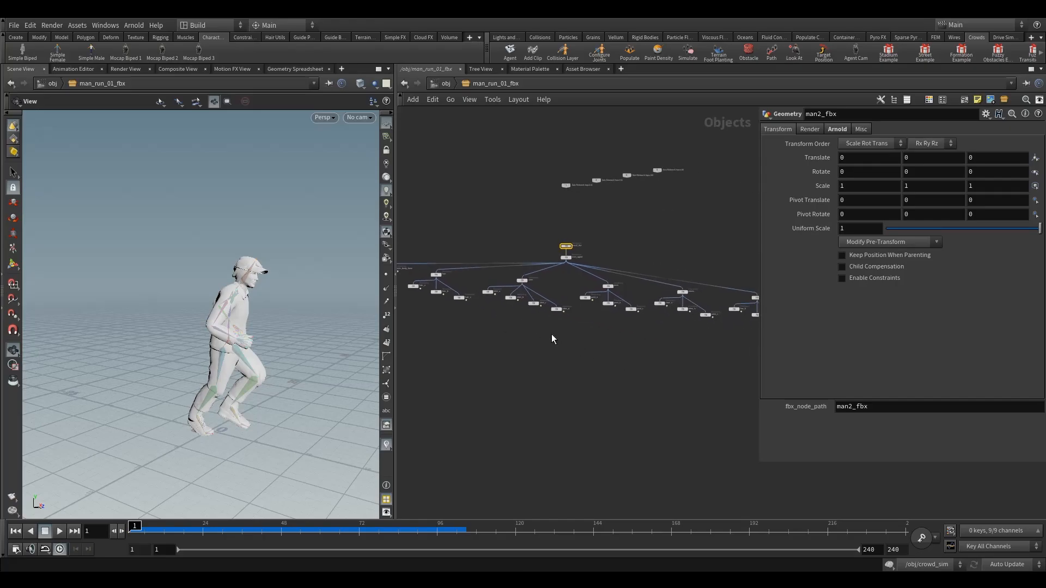
scroll(622, 343, down, 4)
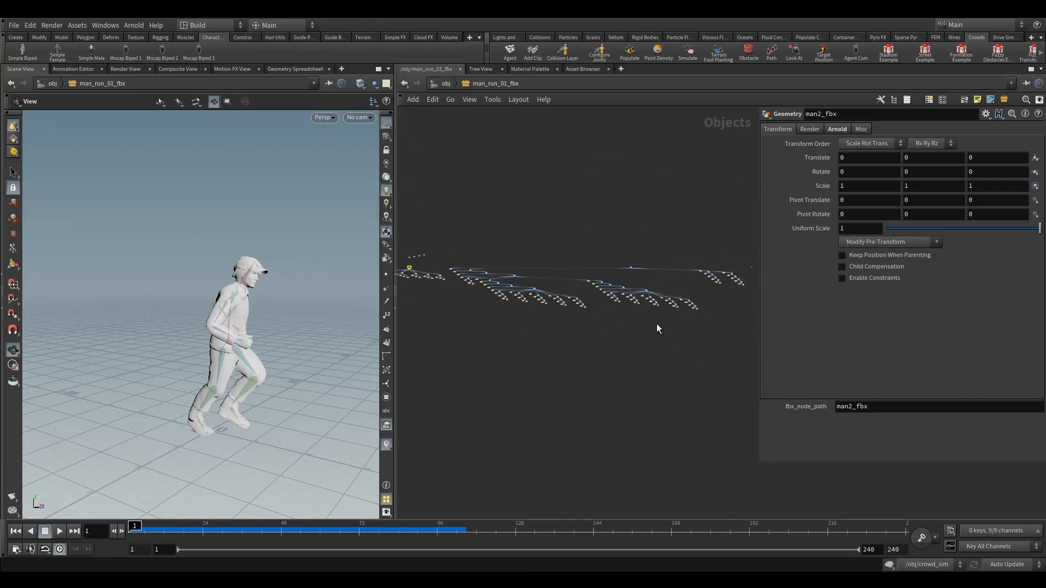
Step: Examine the skeleton hierarchy in the subnetwork, from the right-hand finger joints and bones to the mixamorig_Hips null
scroll(623, 283, up, 10)
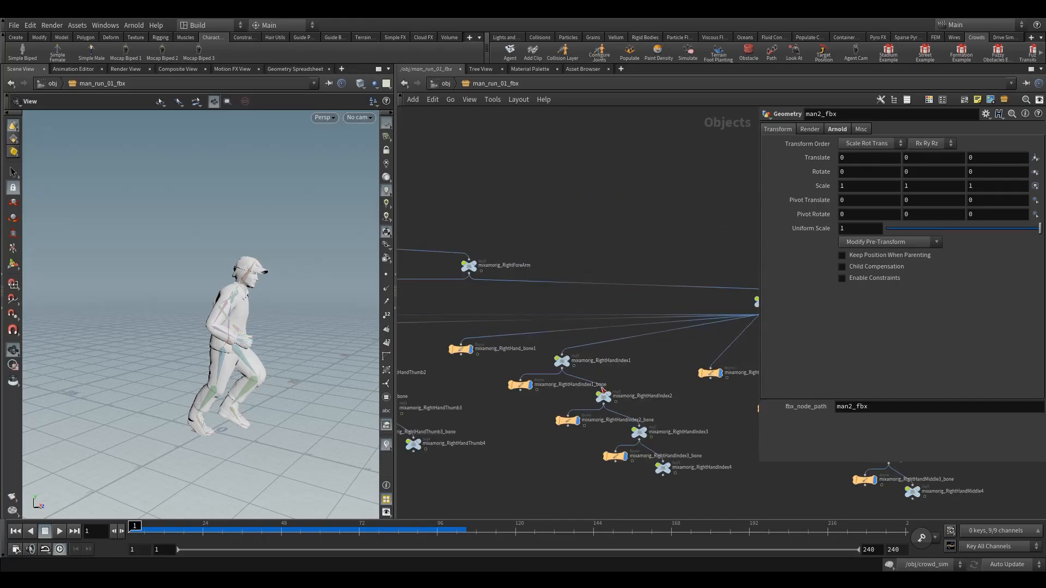
scroll(603, 357, up, 1)
scroll(588, 378, down, 3)
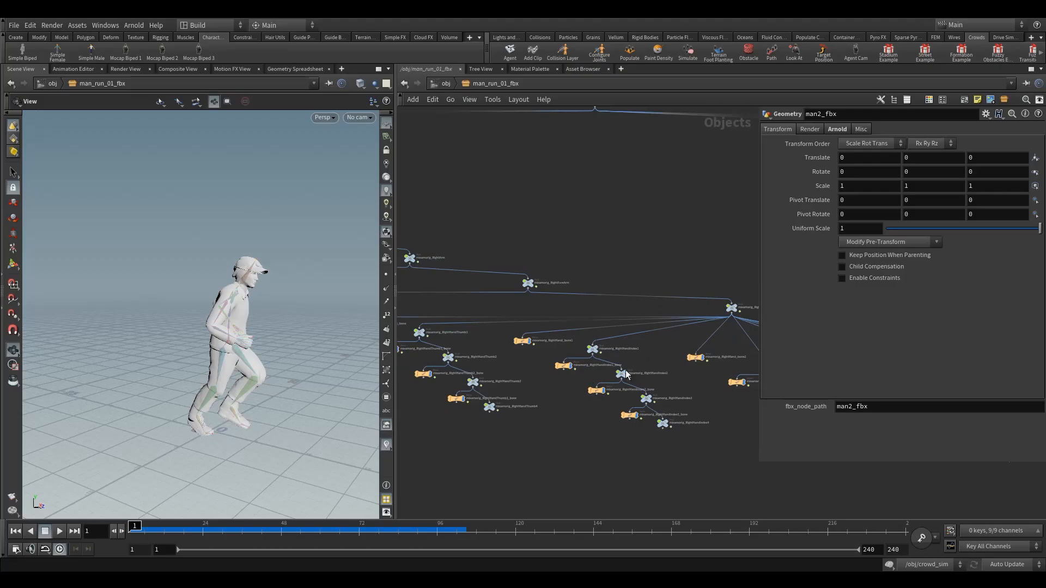
middle_drag(660, 352, 458, 307)
scroll(485, 297, down, 3)
middle_drag(593, 330, 479, 330)
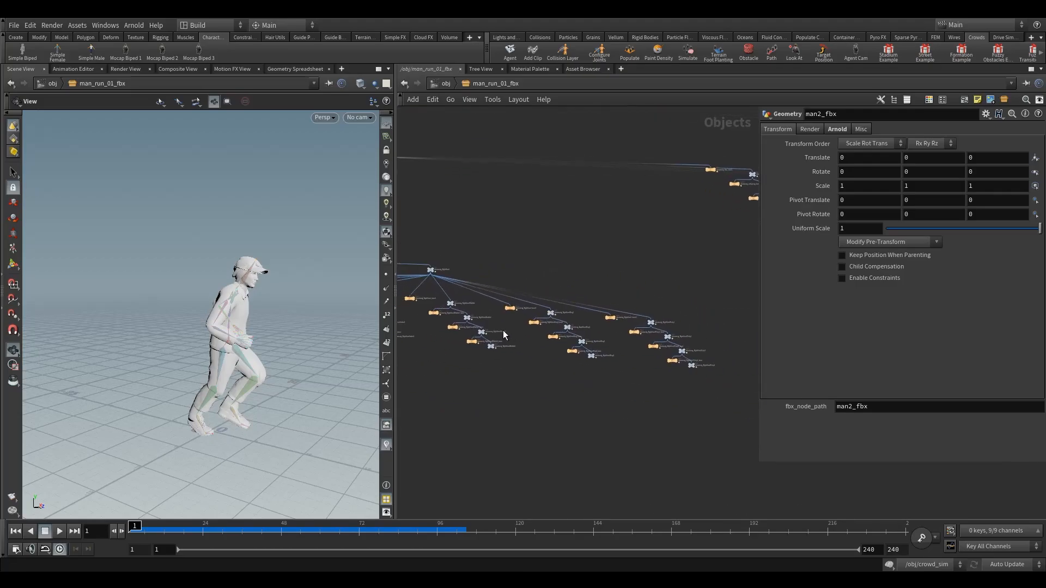
middle_drag(638, 256, 565, 354)
scroll(563, 300, down, 3)
scroll(563, 301, down, 3)
scroll(730, 296, up, 5)
scroll(557, 253, up, 5)
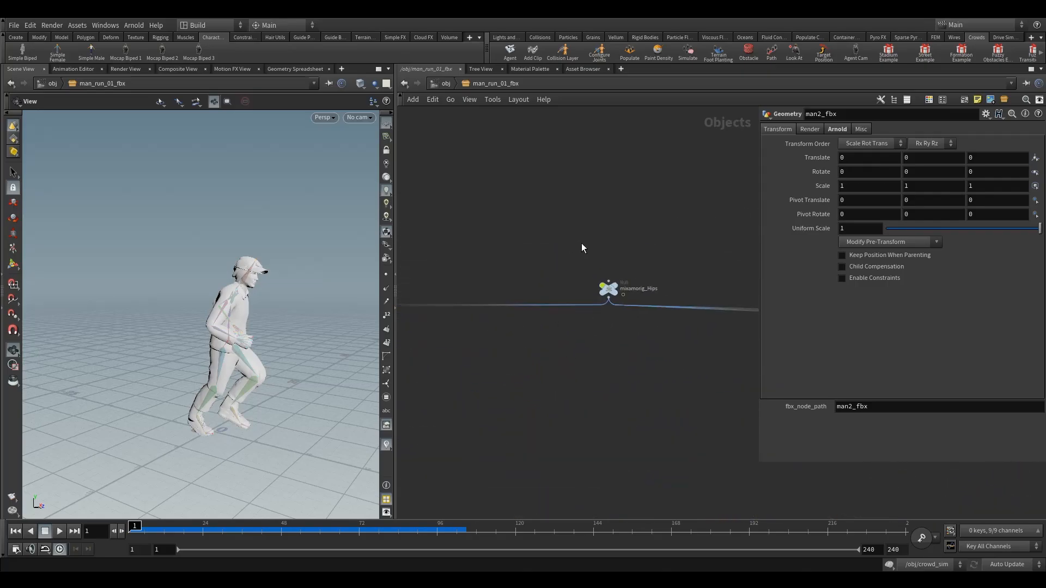
Step: Review the parameters of the mixamorig_Hips null and the mixamorig_RightArm_bone
click(609, 289)
scroll(635, 356, down, 5)
middle_drag(494, 397, 678, 309)
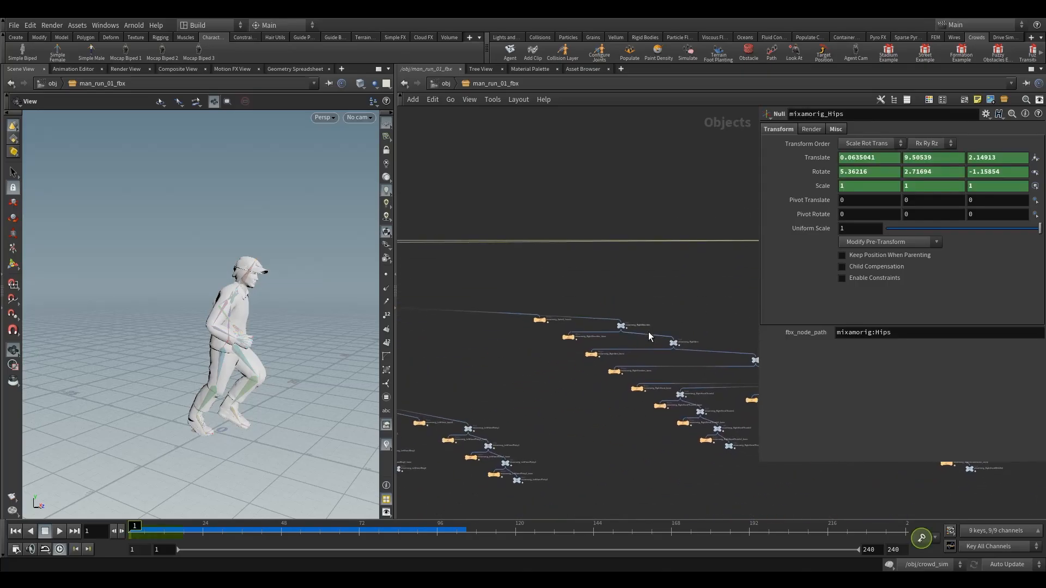
scroll(648, 333, up, 5)
click(478, 400)
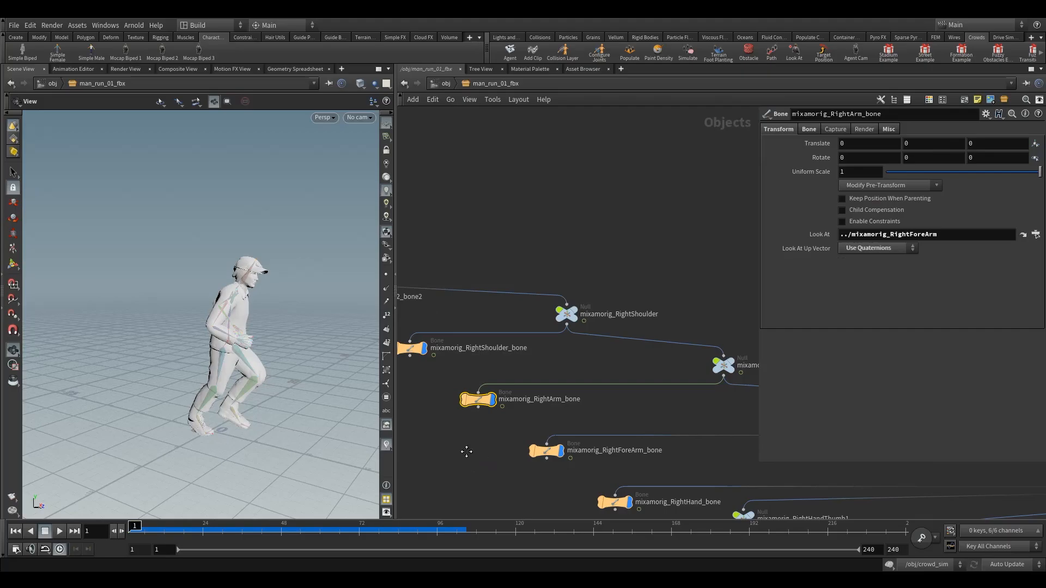
scroll(508, 338, down, 8)
middle_drag(488, 372, 570, 342)
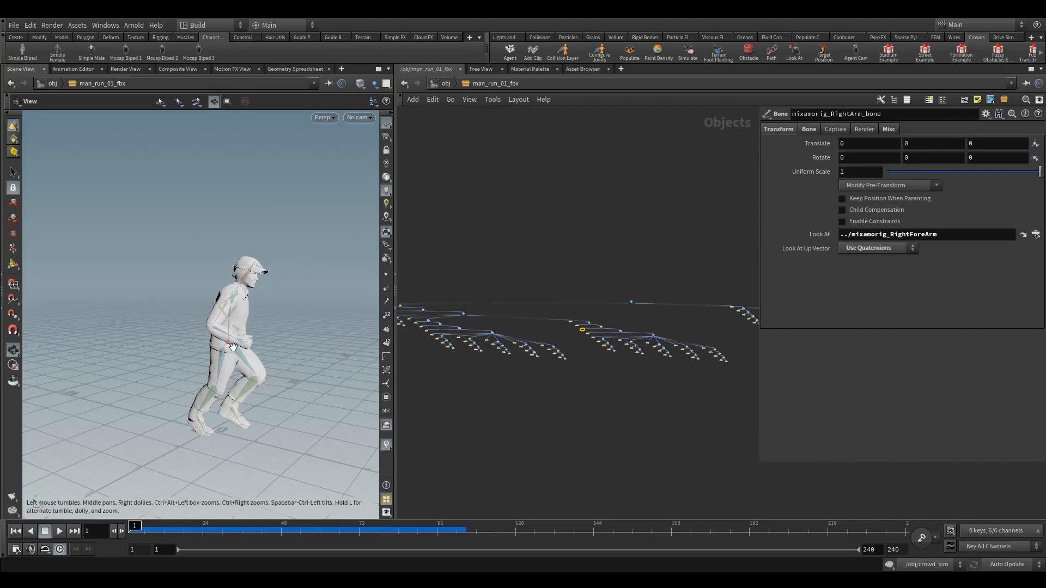
Step: Return to the object level, clear the selection and view the running man from the front
click(445, 83)
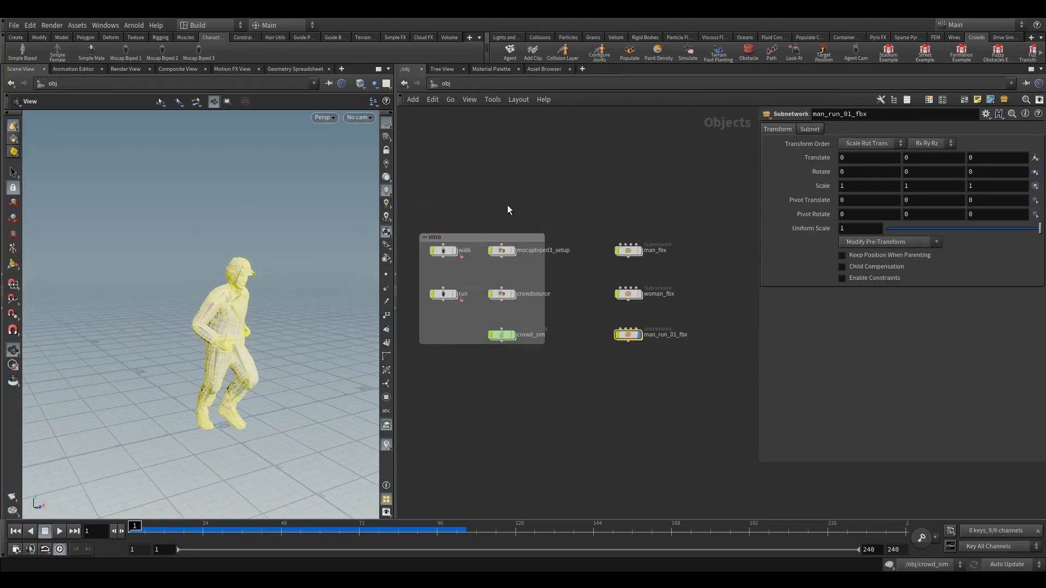
click(612, 372)
drag(221, 350, 243, 331)
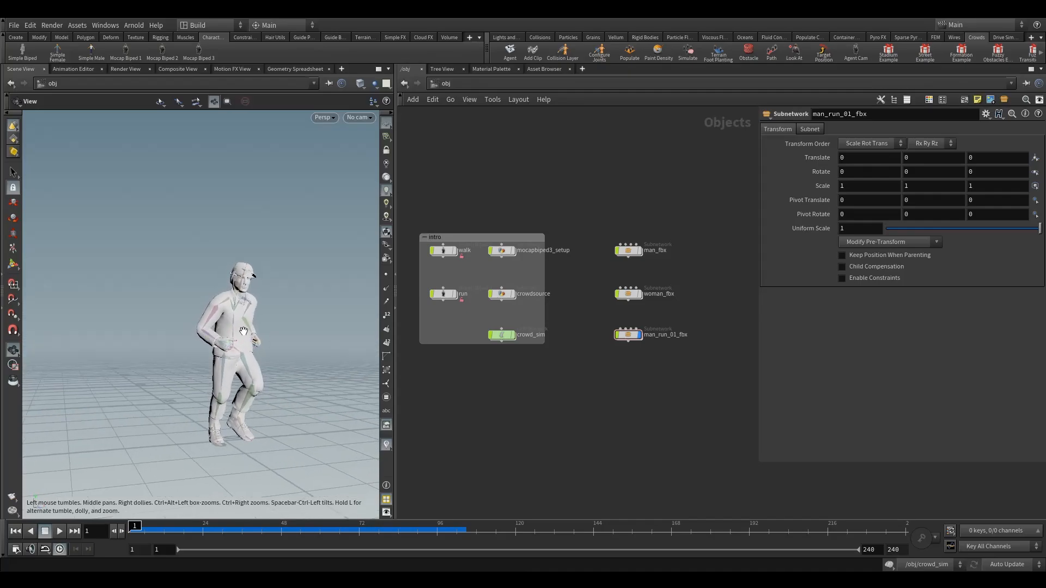
Step: Review the walk and mocapbiped3_setup nodes one after the other, and select the three FBX subnetworks together
click(440, 251)
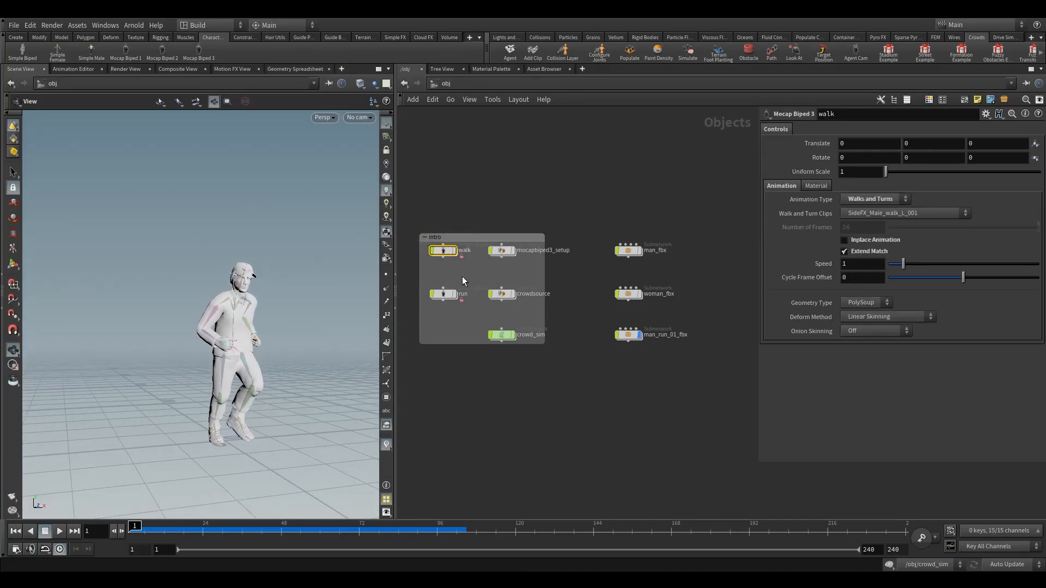
click(501, 251)
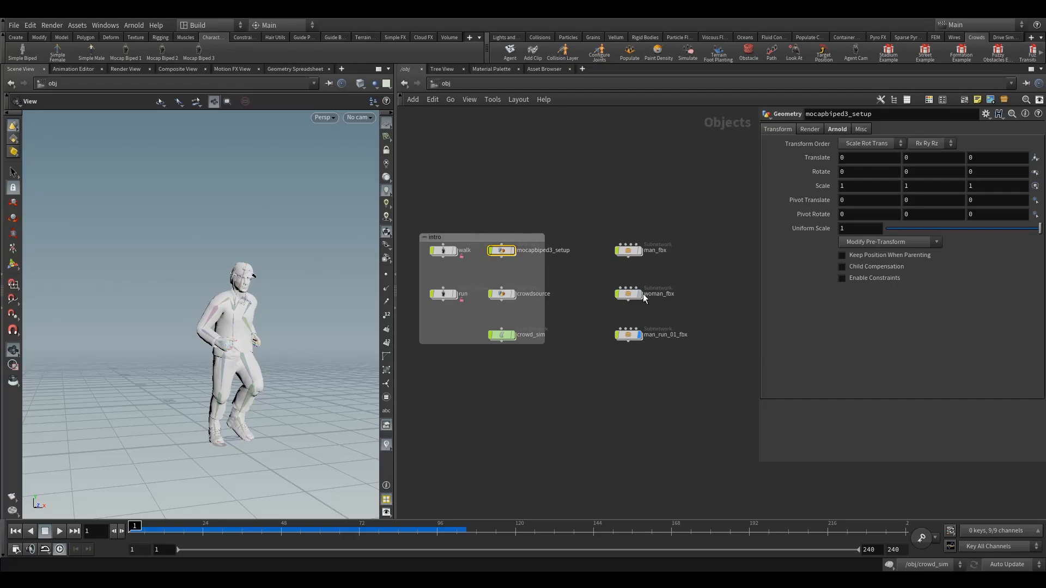
drag(644, 344, 649, 347)
drag(598, 283, 661, 320)
drag(601, 236, 627, 256)
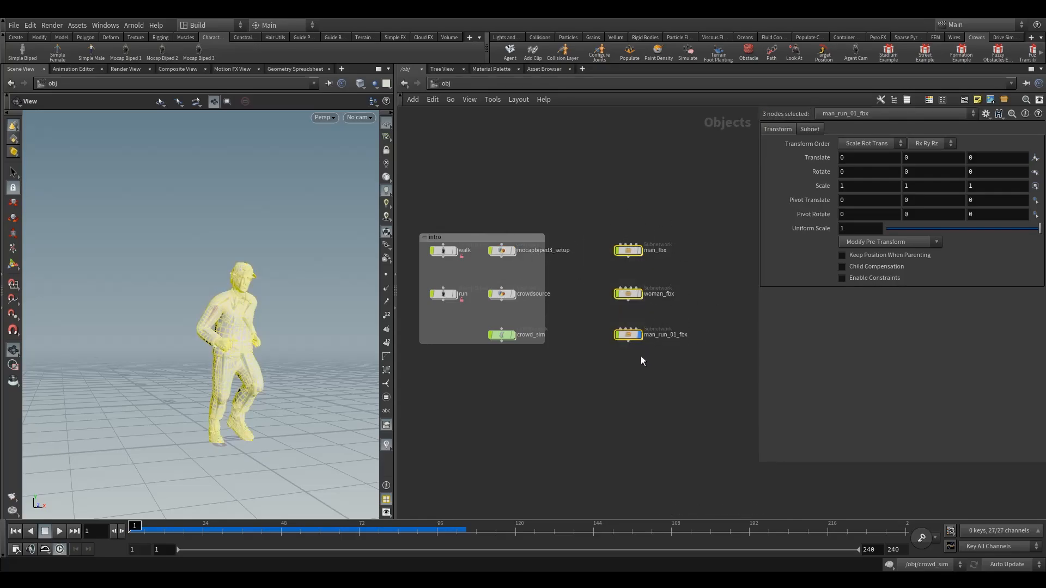
Step: Reopen the man_run_01_fbx subnetwork and open the pant_a geometry network inside it
double_click(626, 334)
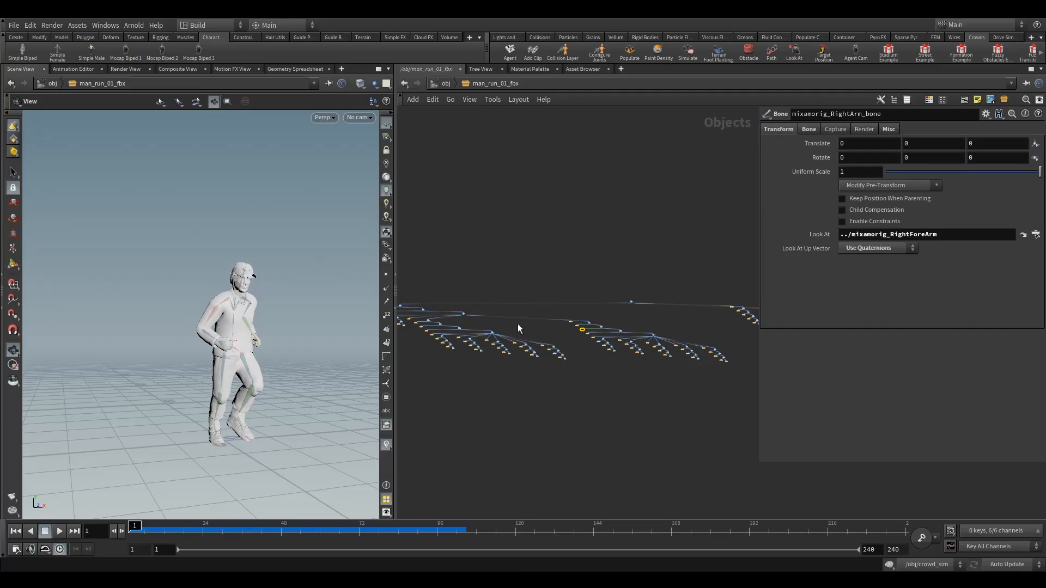
middle_drag(518, 323, 771, 303)
scroll(618, 286, up, 10)
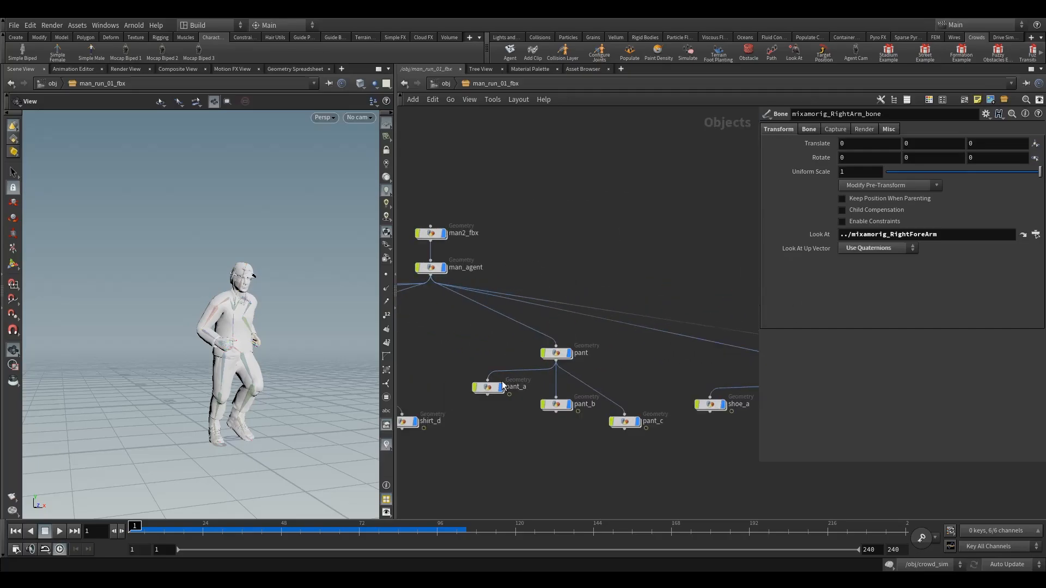
double_click(502, 384)
middle_drag(613, 313, 495, 270)
drag(541, 319, 602, 354)
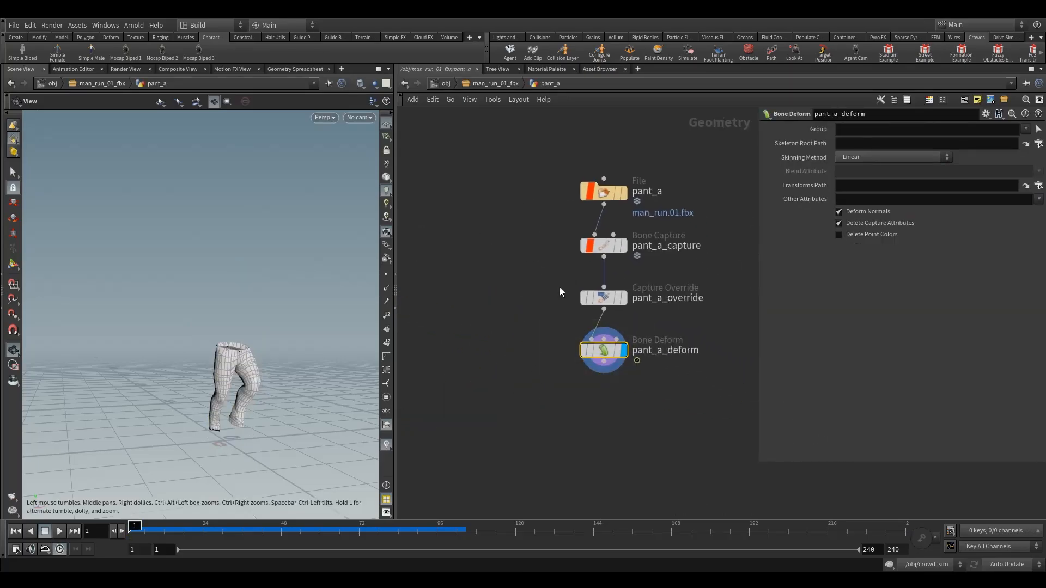
Step: Select the pant_a_override node and examine the deformed pants from several angles
drag(560, 287, 604, 306)
drag(297, 364, 282, 369)
right_drag(283, 369, 453, 336)
drag(240, 373, 203, 417)
right_drag(203, 416, 151, 403)
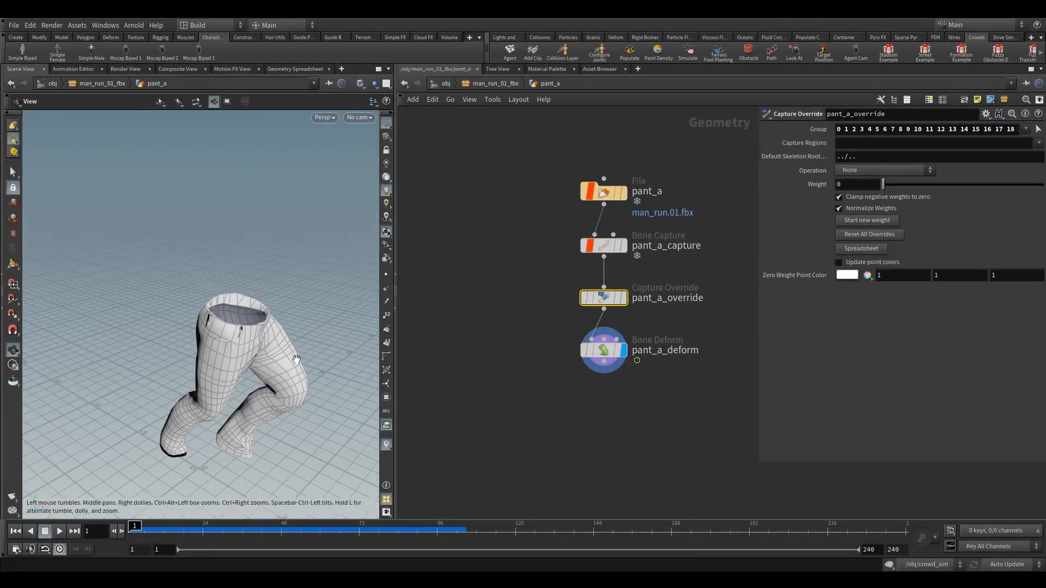
drag(295, 360, 269, 388)
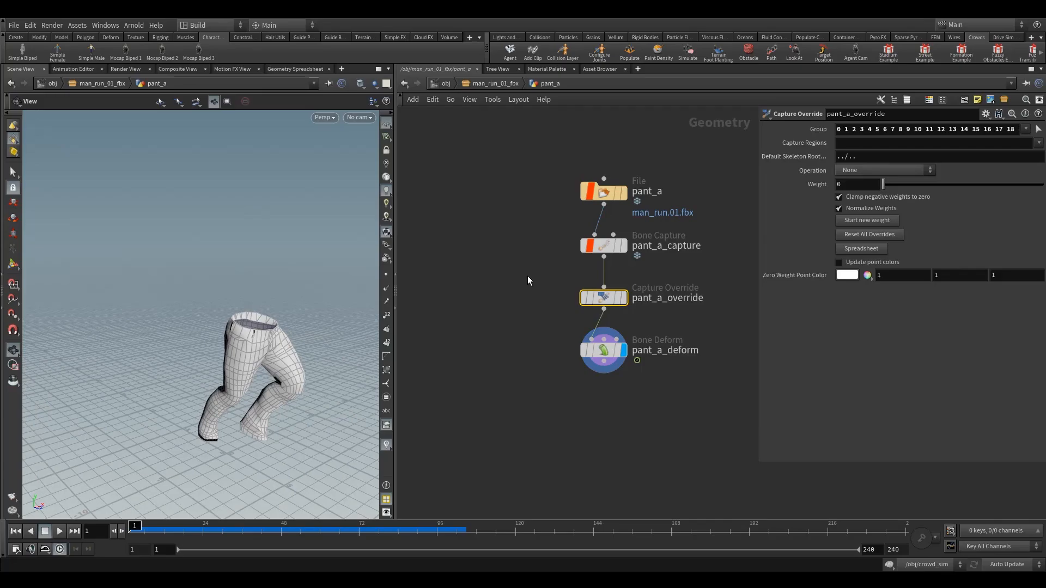
Step: Display the undeformed pants from pant_a_override and move the pant_a_deform node further down the network
click(624, 297)
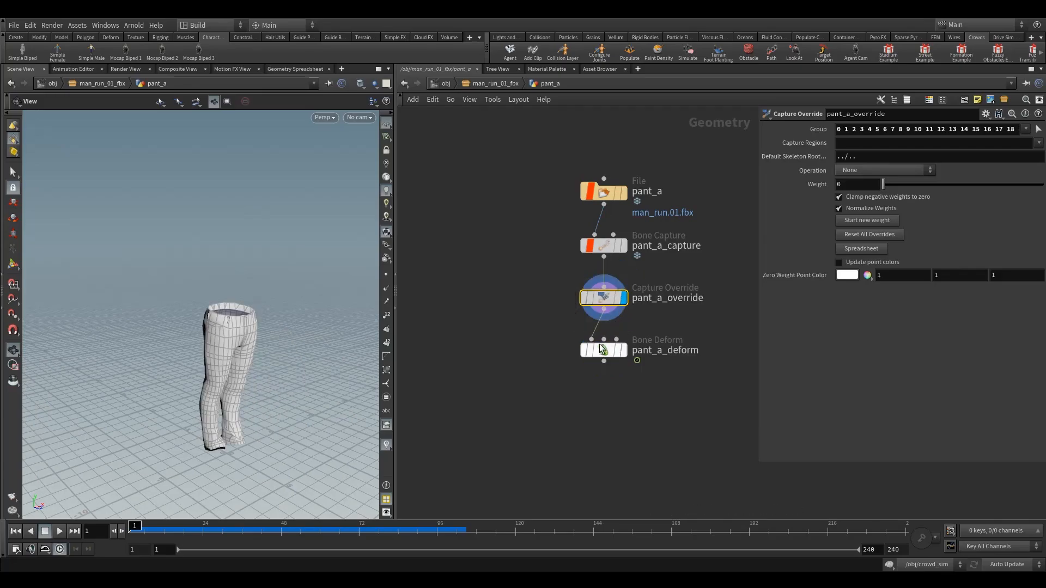
drag(600, 350, 599, 403)
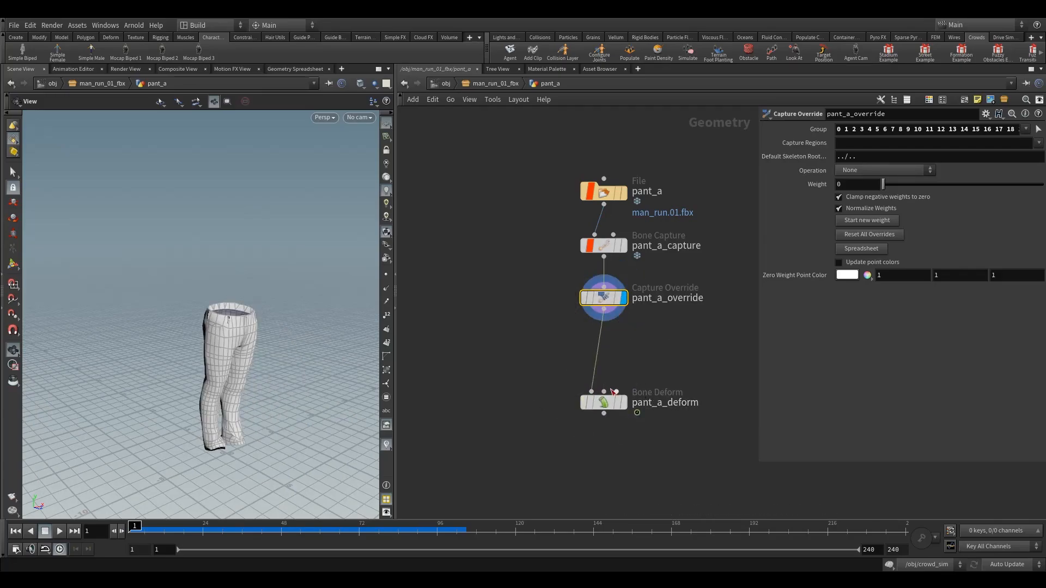
click(602, 407)
drag(275, 369, 224, 282)
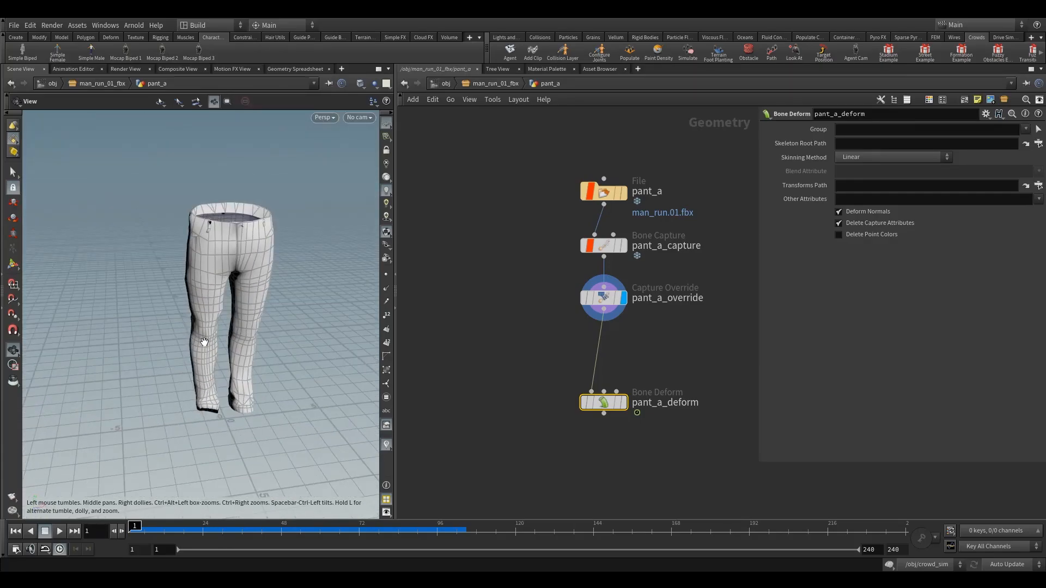
drag(204, 342, 343, 275)
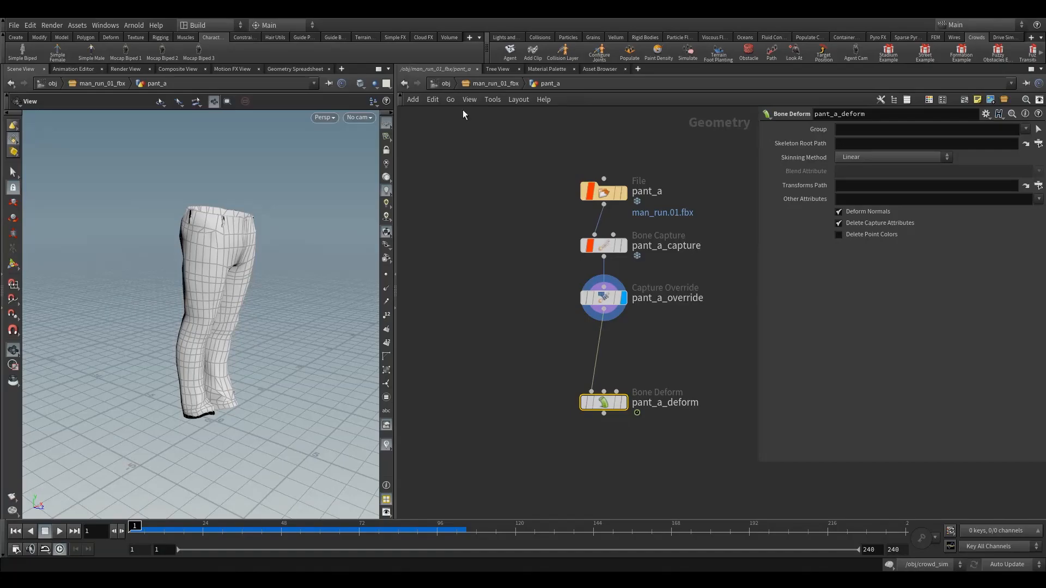
Step: Compare the undeformed pants with the full character, display pant_a_deform again and return to the man_run_01_fbx level
click(495, 83)
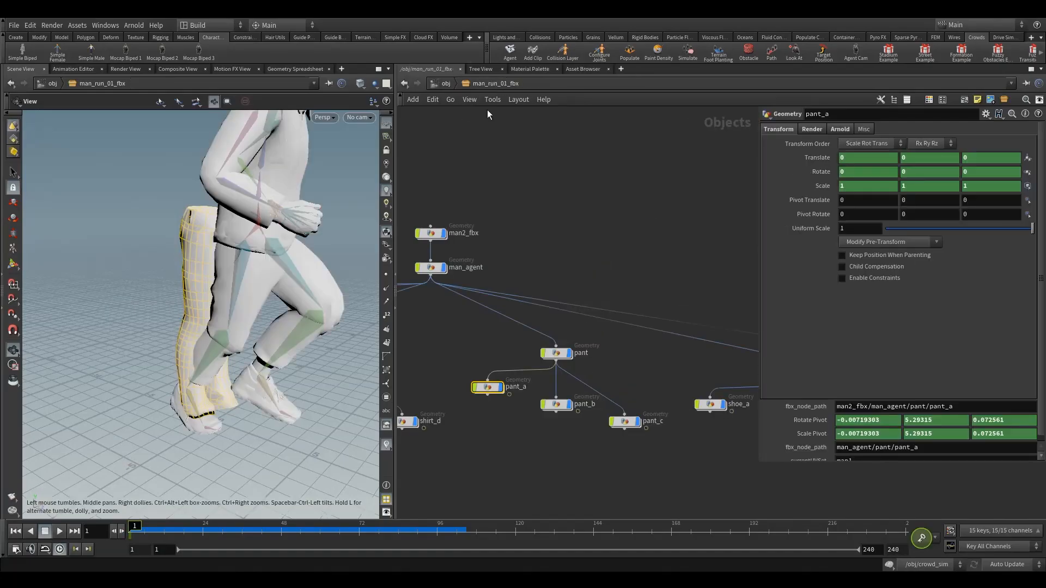
double_click(487, 387)
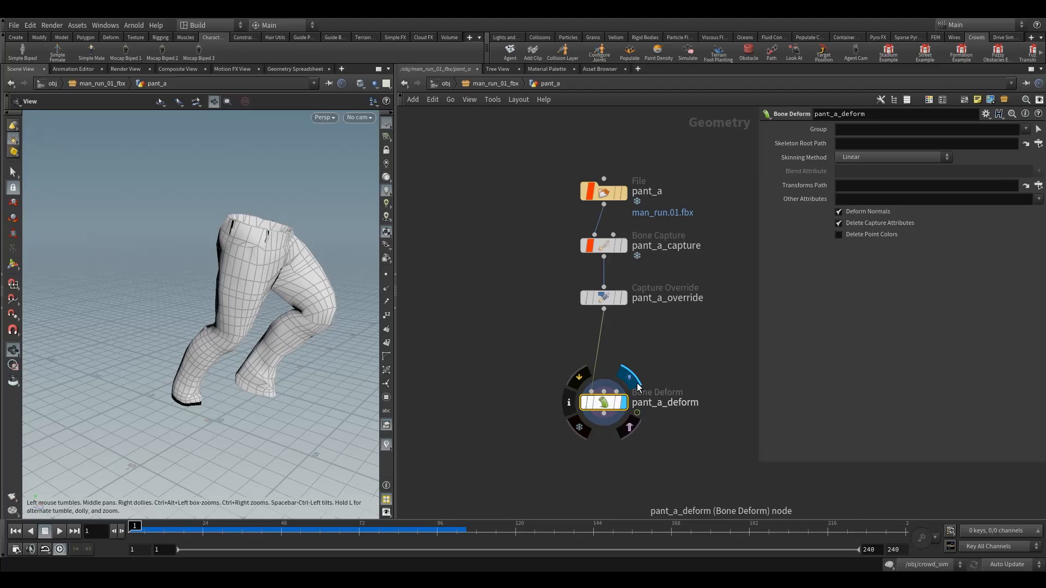
click(490, 84)
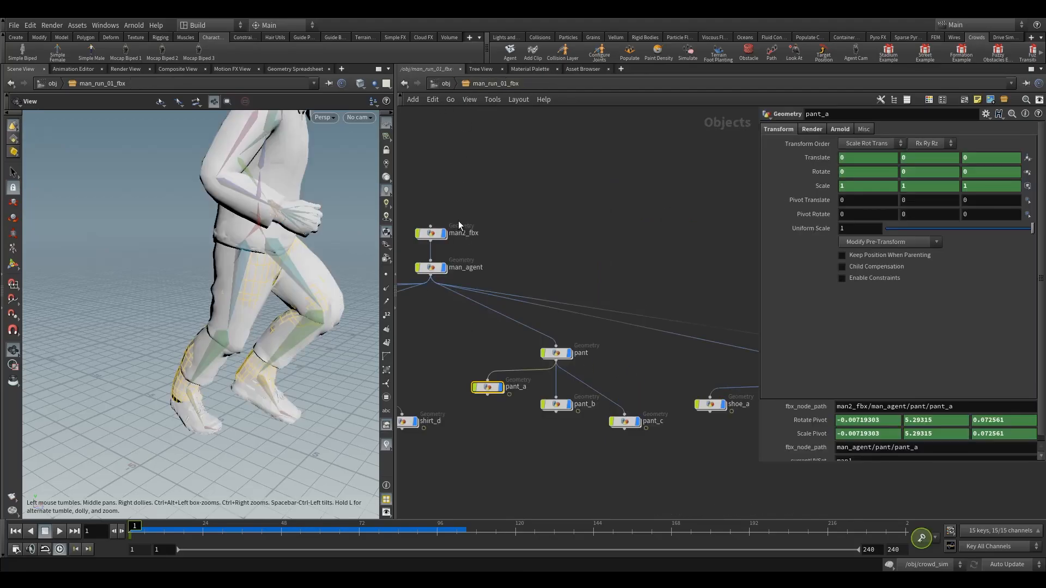
Step: Select all the skeleton's bone nodes in man_run_01_fbx and turn off their viewport display
scroll(575, 229, down, 5)
middle_drag(575, 230, 344, 220)
scroll(524, 220, down, 4)
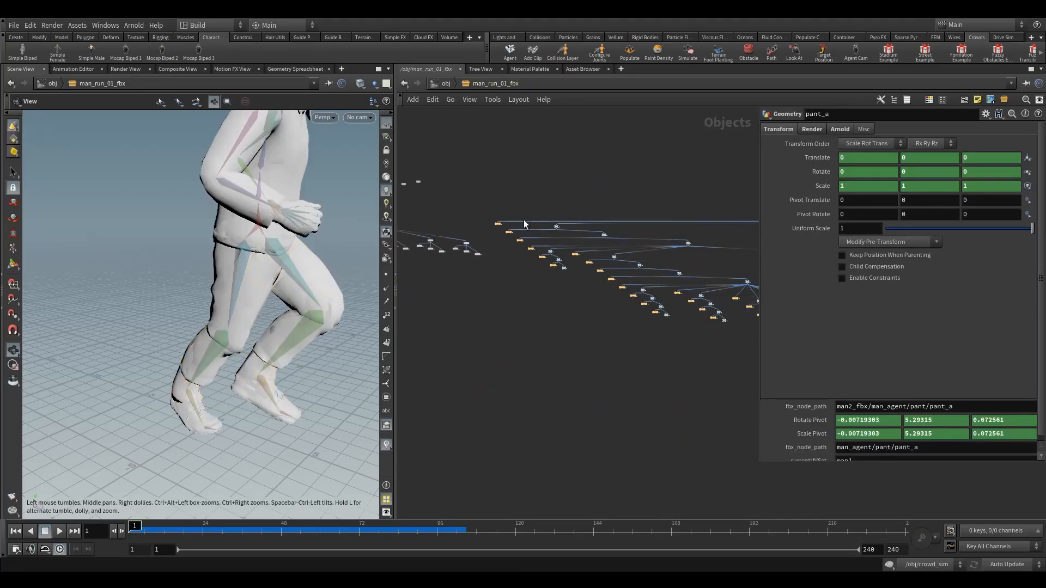
middle_drag(507, 190, 406, 234)
scroll(425, 230, down, 4)
middle_drag(485, 204, 567, 247)
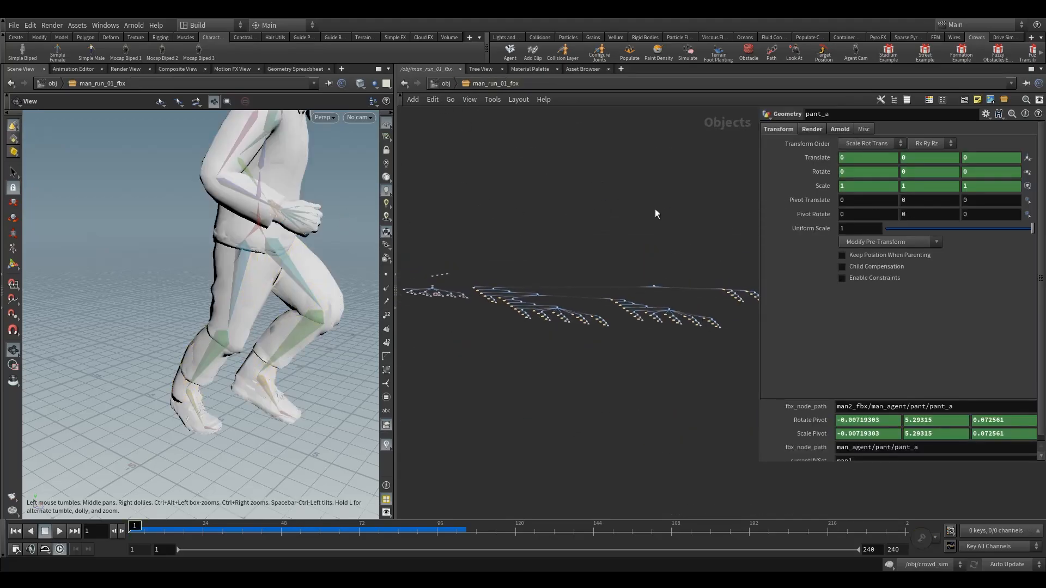
scroll(656, 213, down, 2)
drag(683, 344, 488, 245)
scroll(491, 268, up, 3)
scroll(492, 269, up, 9)
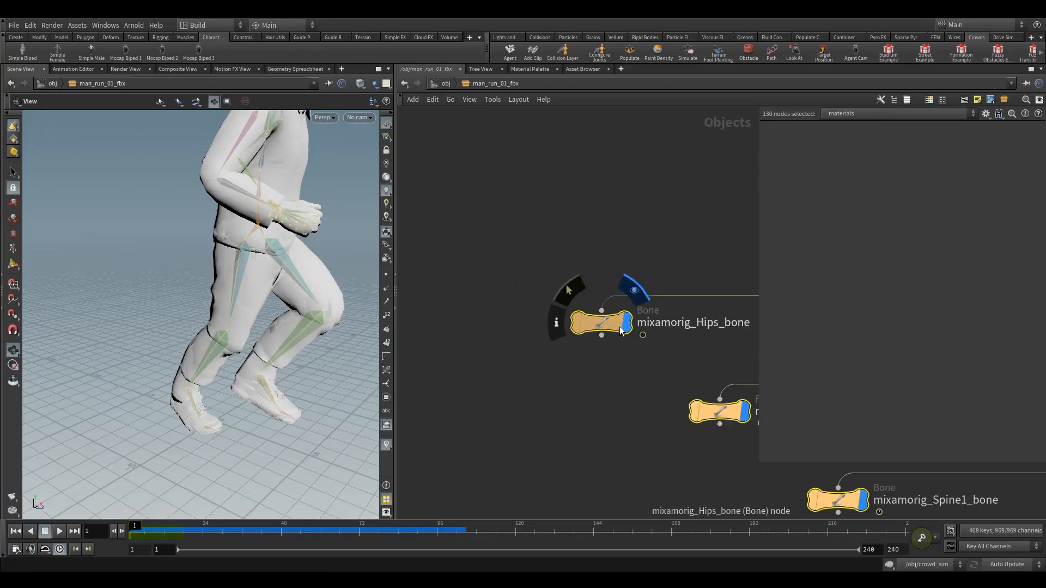
click(625, 325)
click(542, 211)
scroll(549, 294, down, 8)
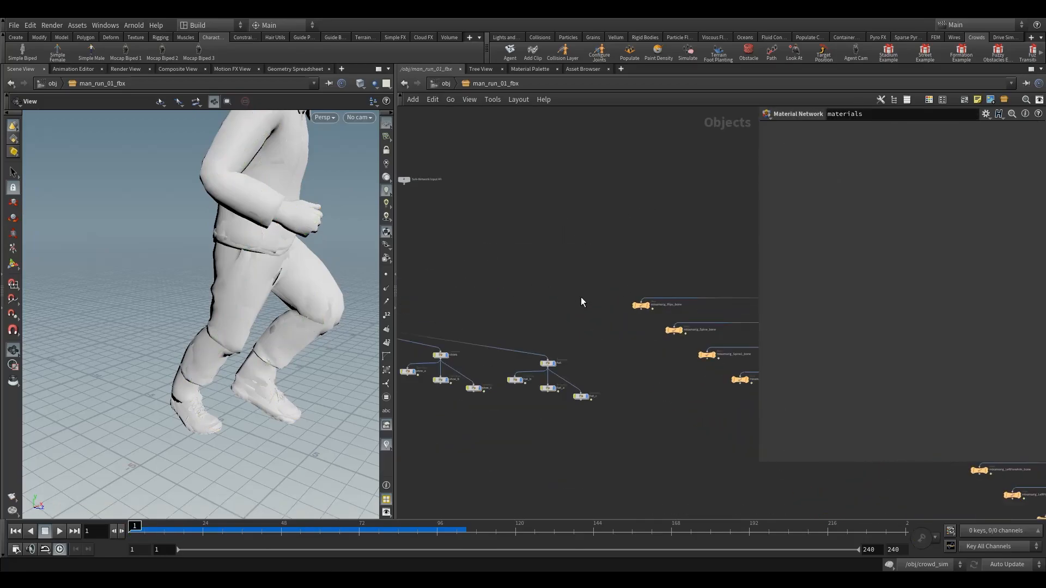
Step: Open mocapbiped3_setup from the object level and review the create_agent node's Character Rig, clip and Locomotion Node settings
key(u)
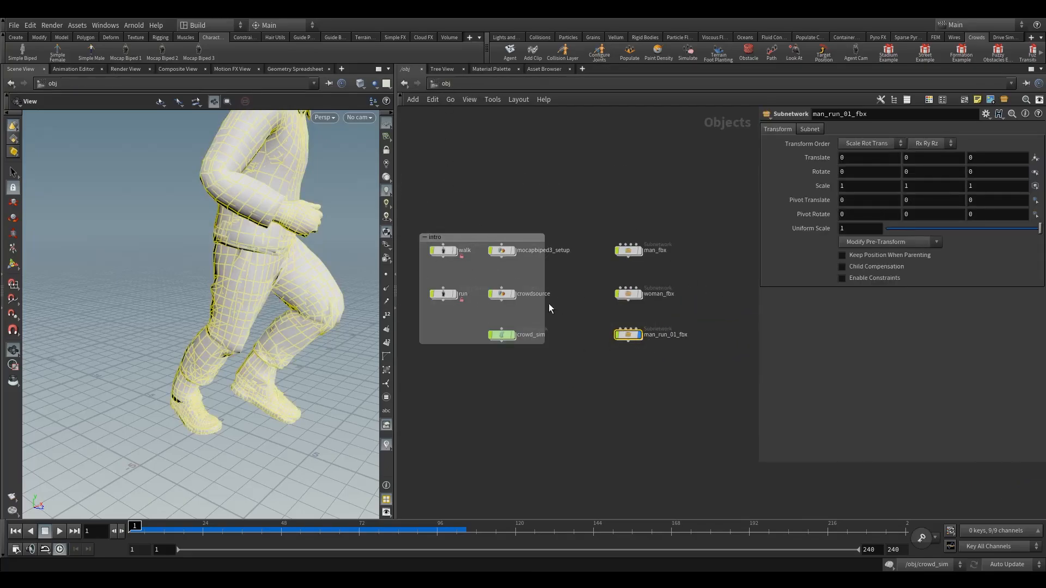
double_click(499, 257)
click(498, 242)
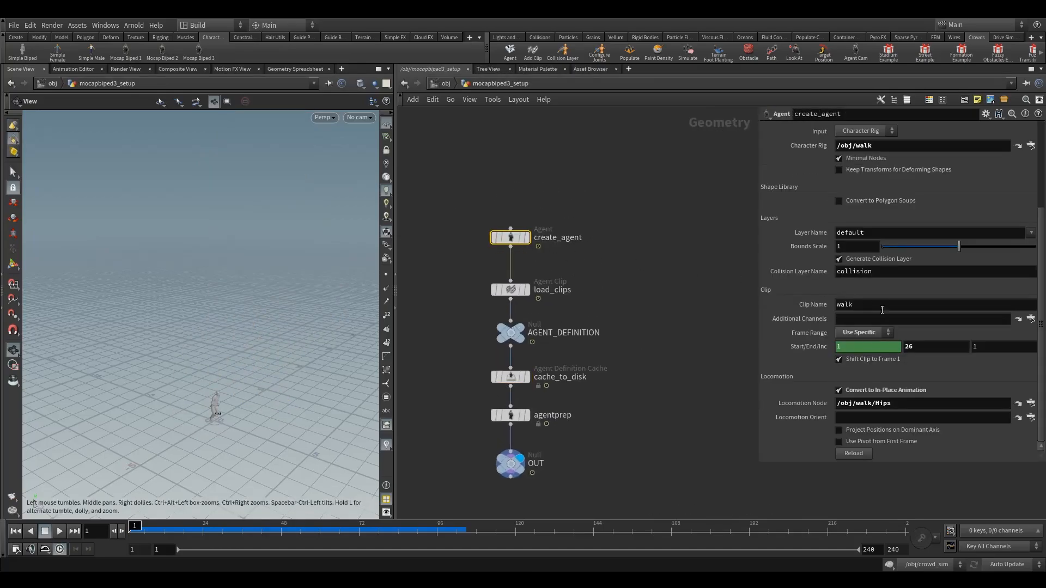
scroll(906, 281, up, 5)
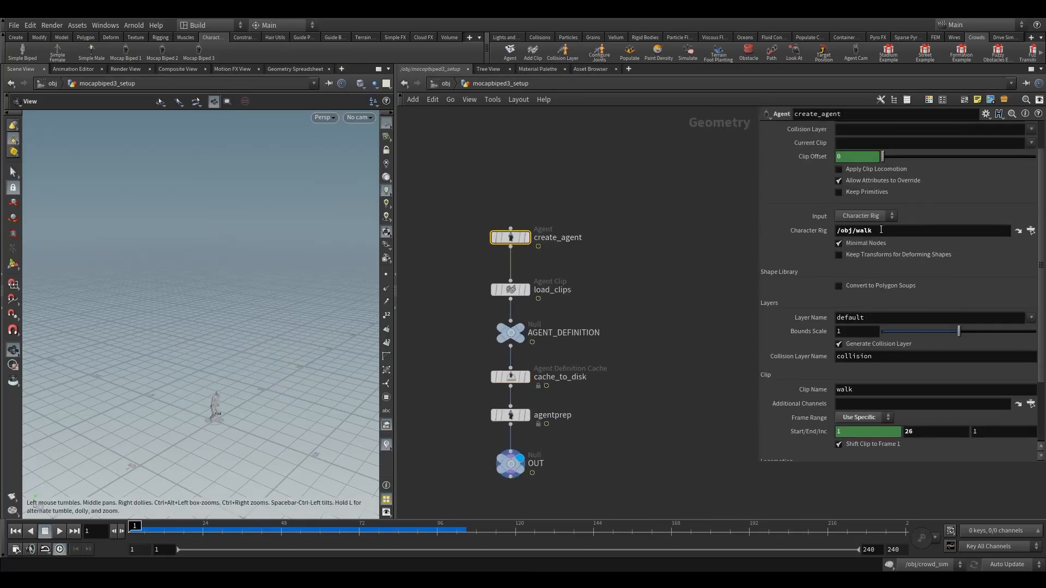
scroll(886, 272, down, 4)
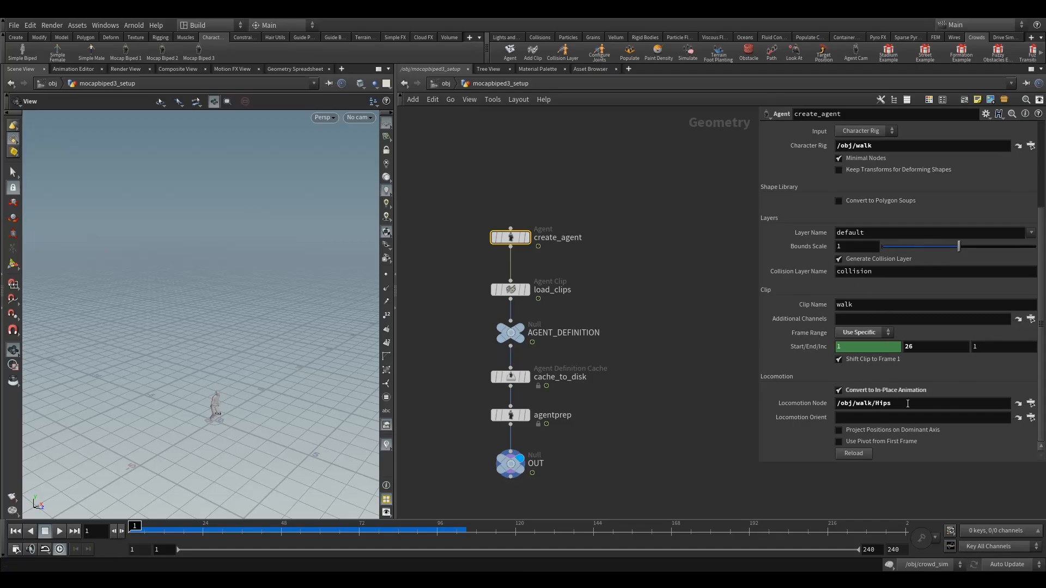
click(907, 404)
scroll(877, 293, up, 1)
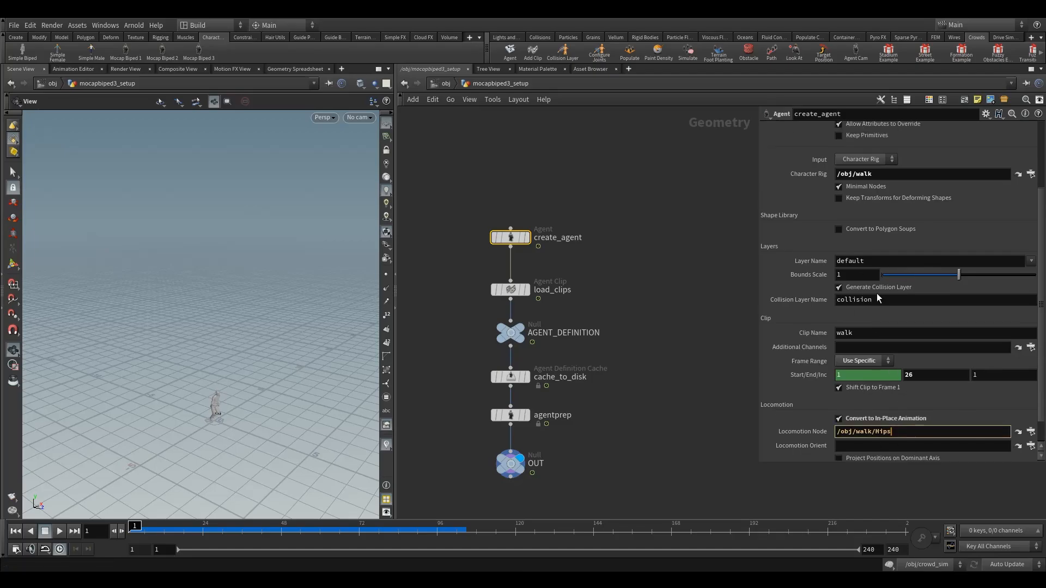
click(881, 174)
Step: Return to the object level and look over the man_fbx, woman_fbx and man_run_01_fbx subnetworks
click(440, 83)
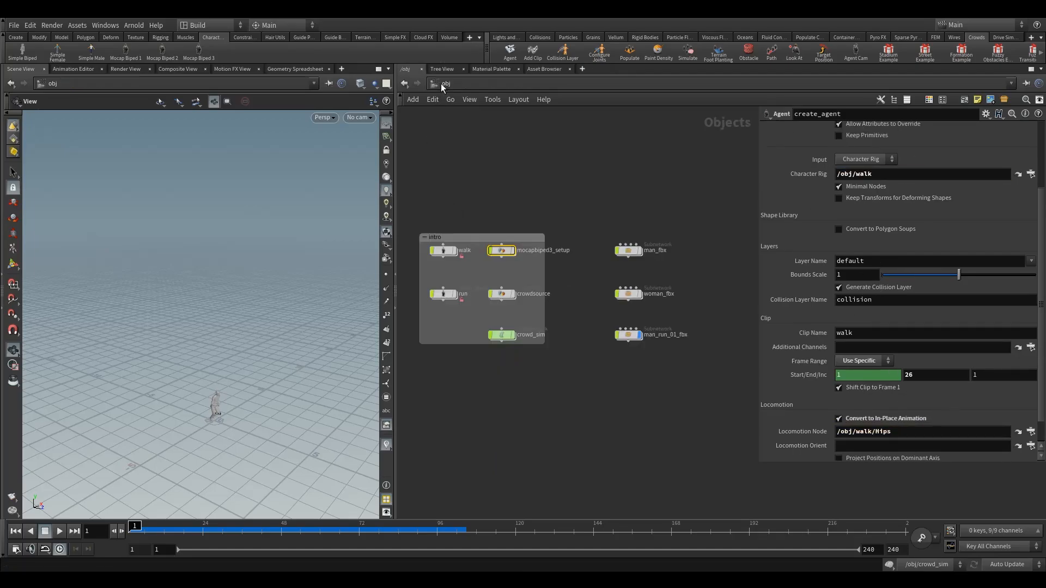
click(592, 252)
middle_drag(590, 295, 551, 288)
drag(567, 214, 621, 348)
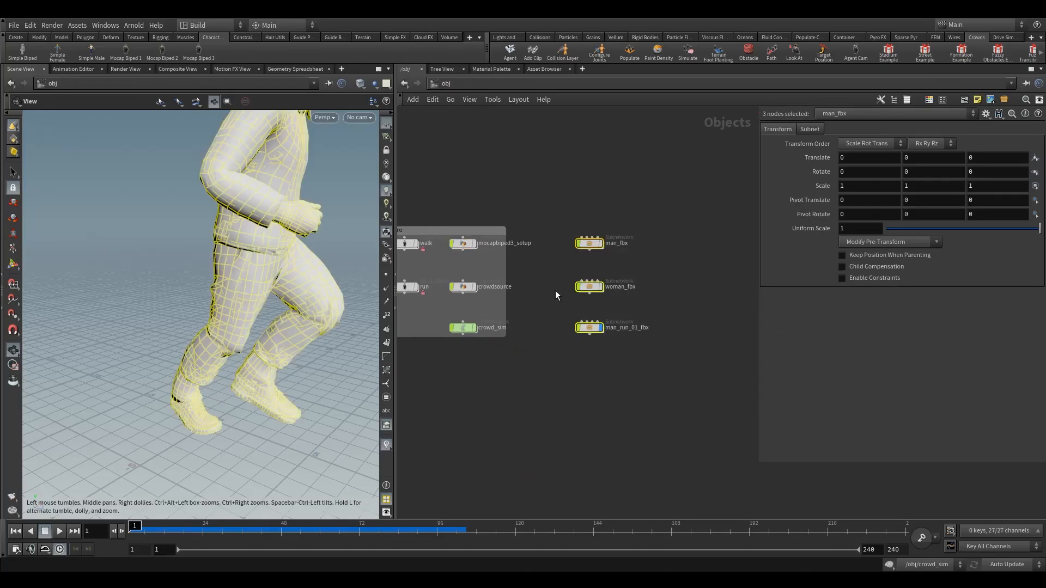
click(554, 290)
scroll(624, 260, up, 4)
middle_drag(550, 254, 525, 233)
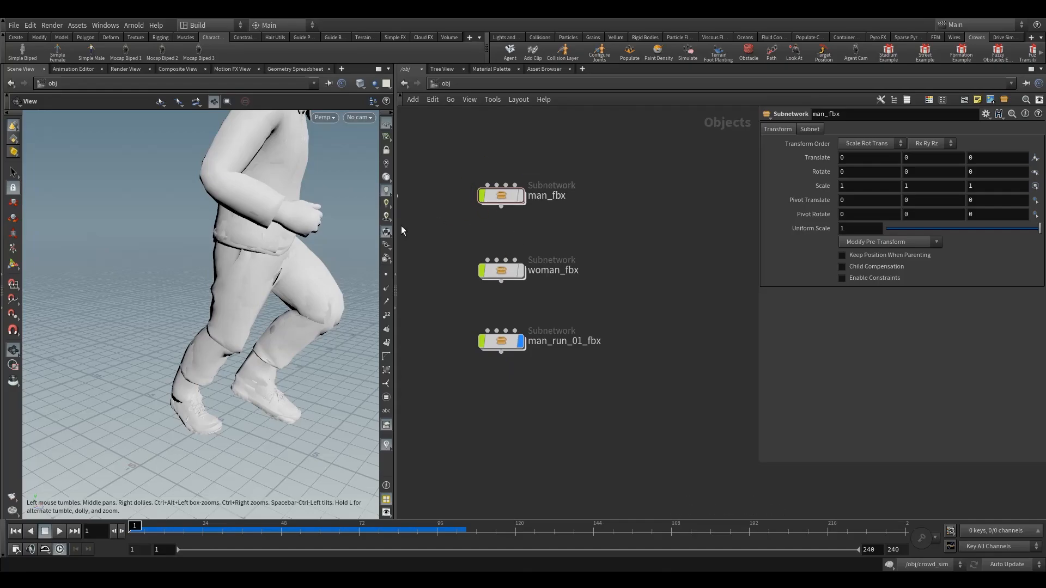
Step: Examine the whole running man character in the viewport from several angles
scroll(263, 275, down, 3)
middle_drag(263, 276, 231, 328)
scroll(230, 327, down, 2)
drag(231, 327, 237, 329)
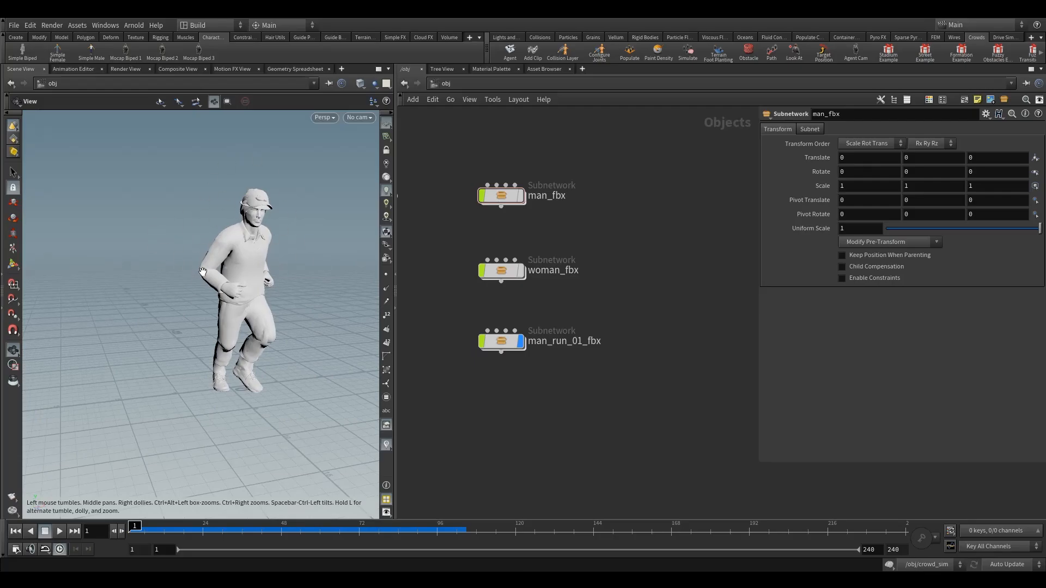
drag(206, 271, 259, 298)
scroll(259, 299, up, 3)
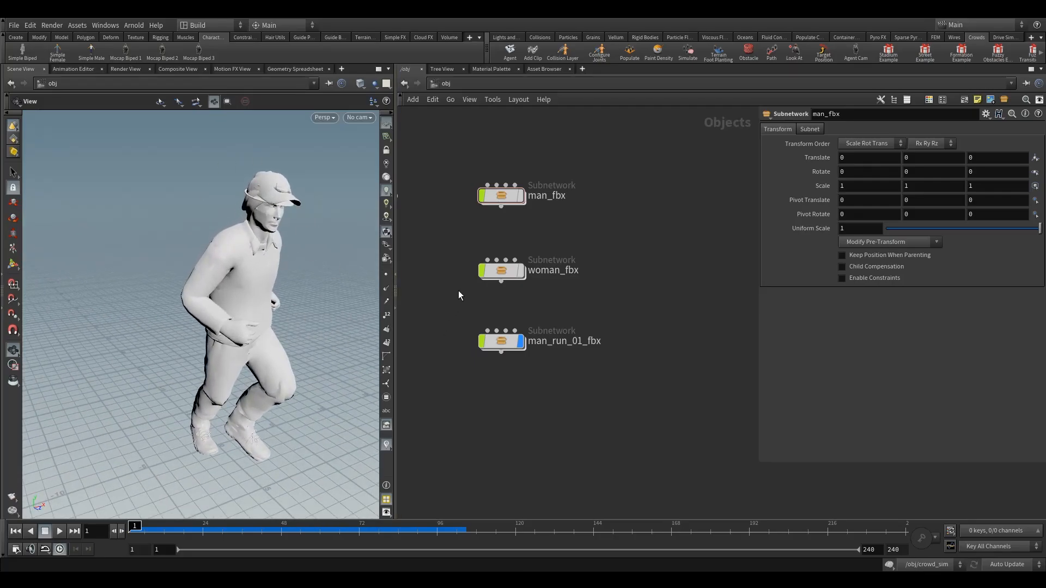
middle_drag(467, 301, 523, 295)
drag(288, 314, 270, 326)
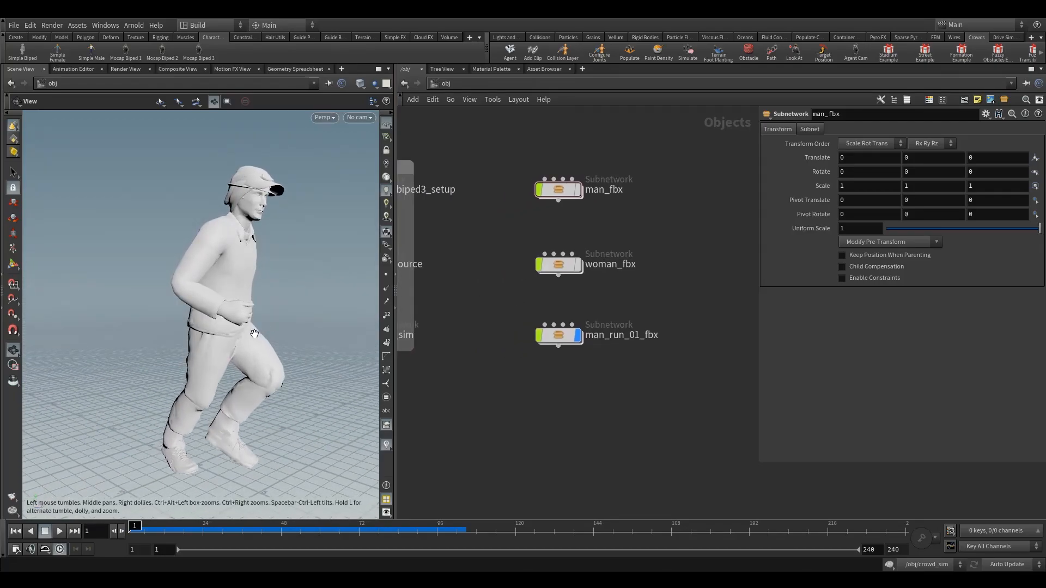
Step: Inspect the hair and shirt geometry variations inside the woman_fbx subnetwork and return to the object level
double_click(557, 265)
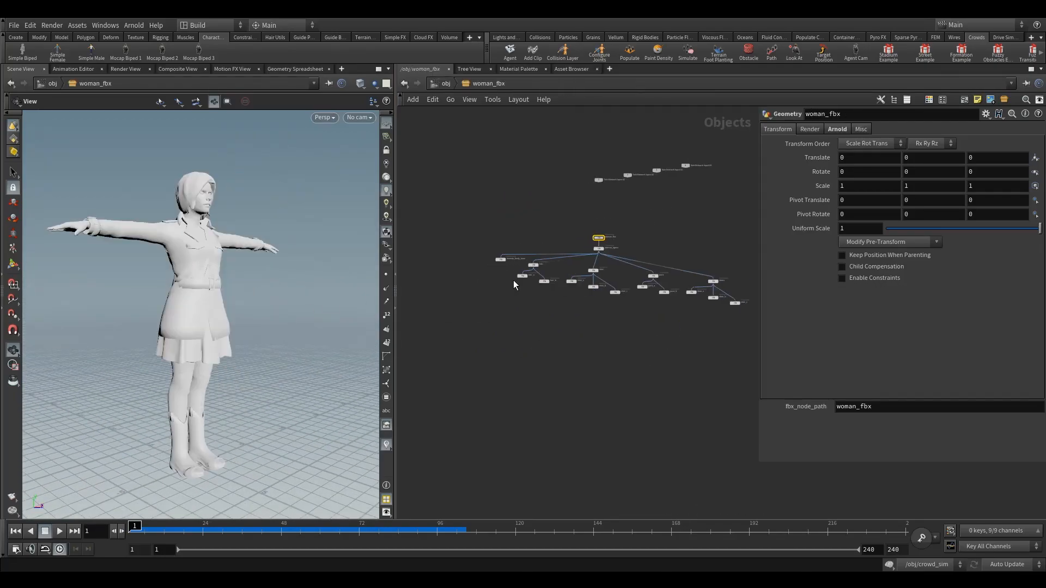
scroll(513, 280, up, 8)
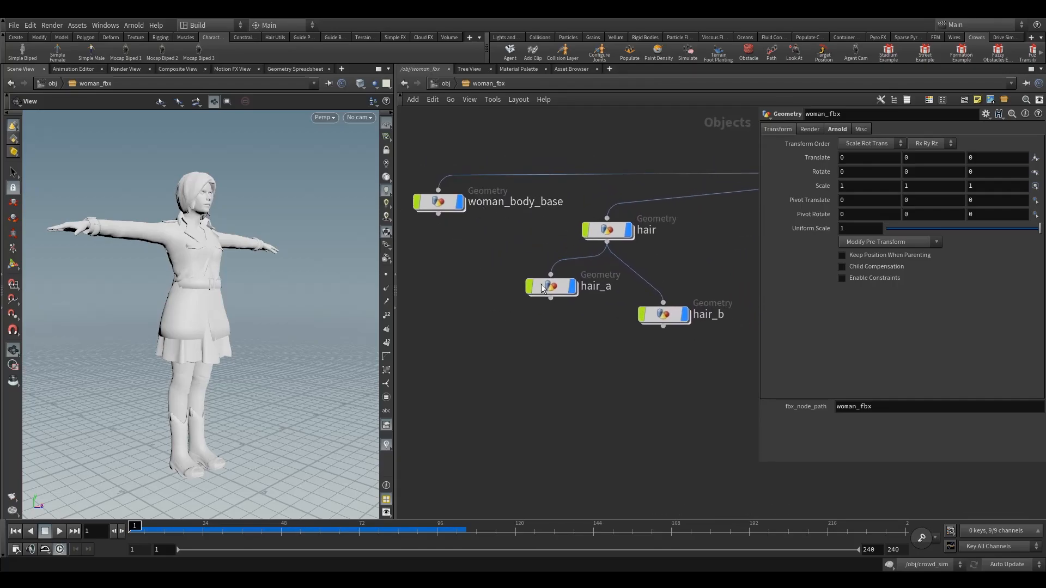
middle_drag(574, 333, 530, 310)
middle_drag(665, 297, 577, 281)
middle_drag(685, 358, 521, 322)
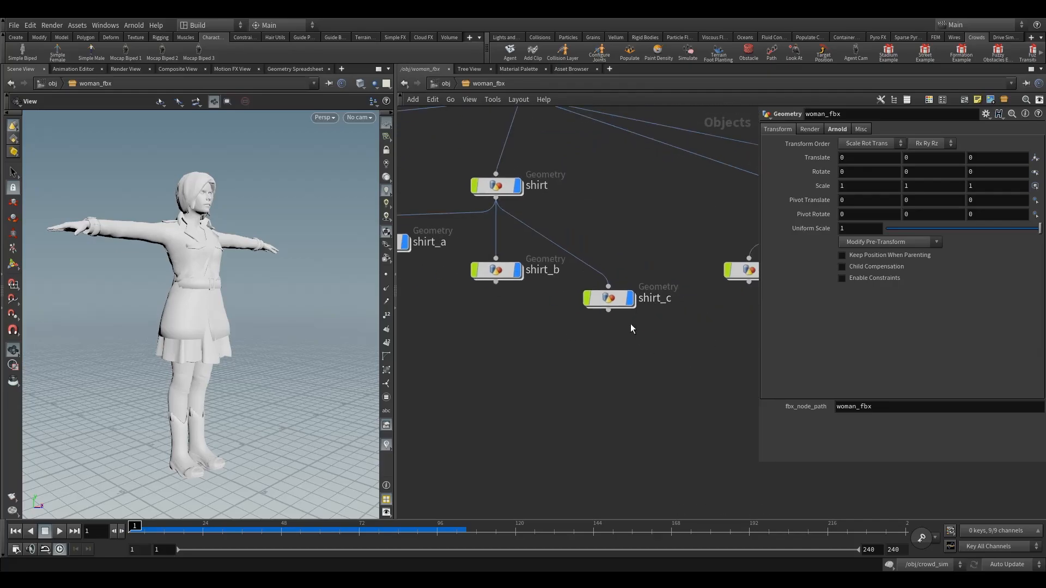
click(455, 83)
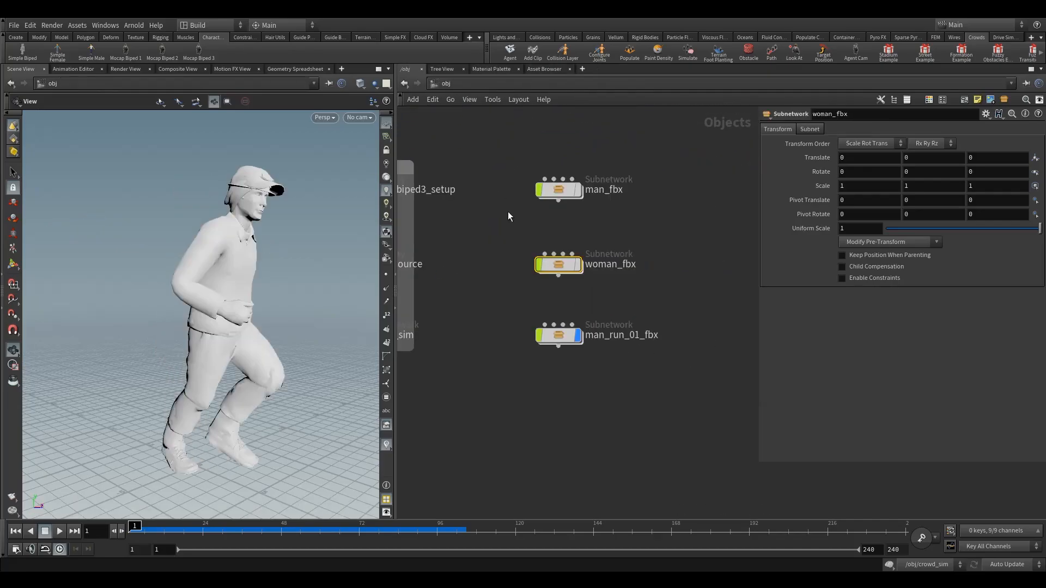
Step: Inspect the hair, shirt and pants geometry variations inside the man_fbx subnetwork and return to the object level
double_click(558, 191)
middle_drag(485, 292, 536, 216)
scroll(515, 313, up, 5)
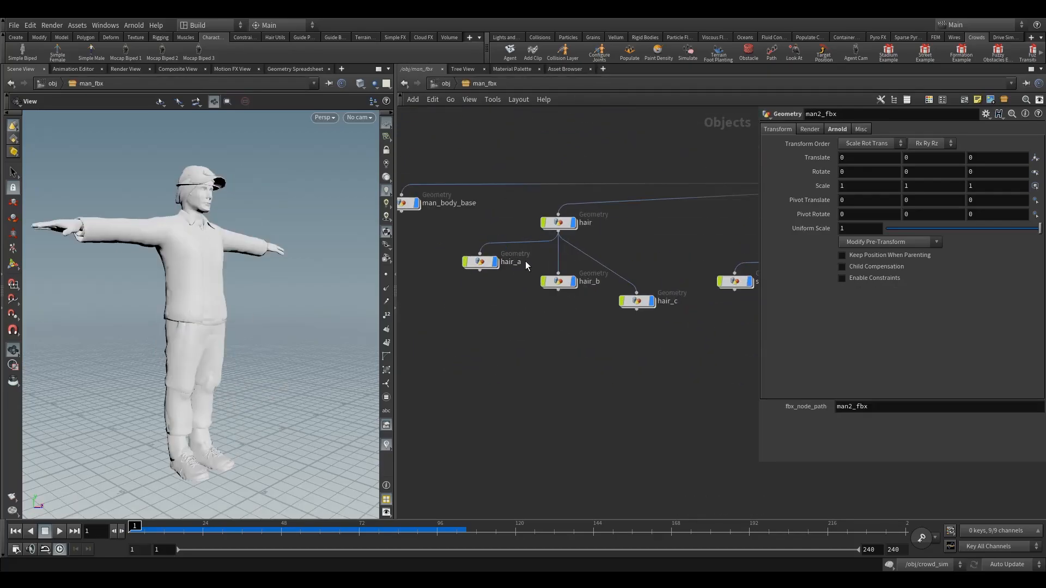
mouse_move(625, 357)
middle_down()
mouse_move(455, 347)
mouse_move(617, 351)
middle_up()
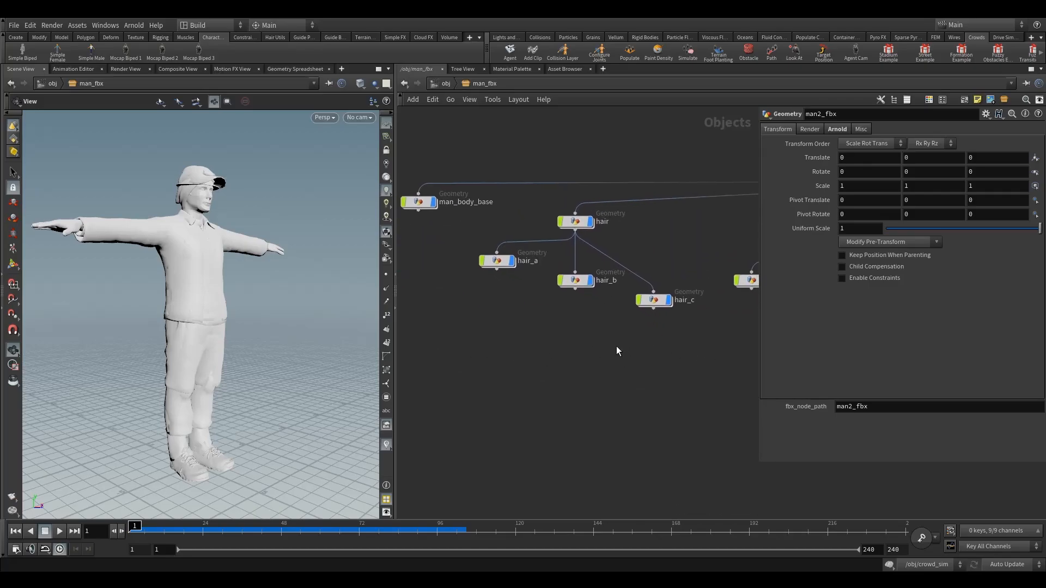
middle_drag(680, 356, 619, 352)
middle_drag(738, 326, 541, 327)
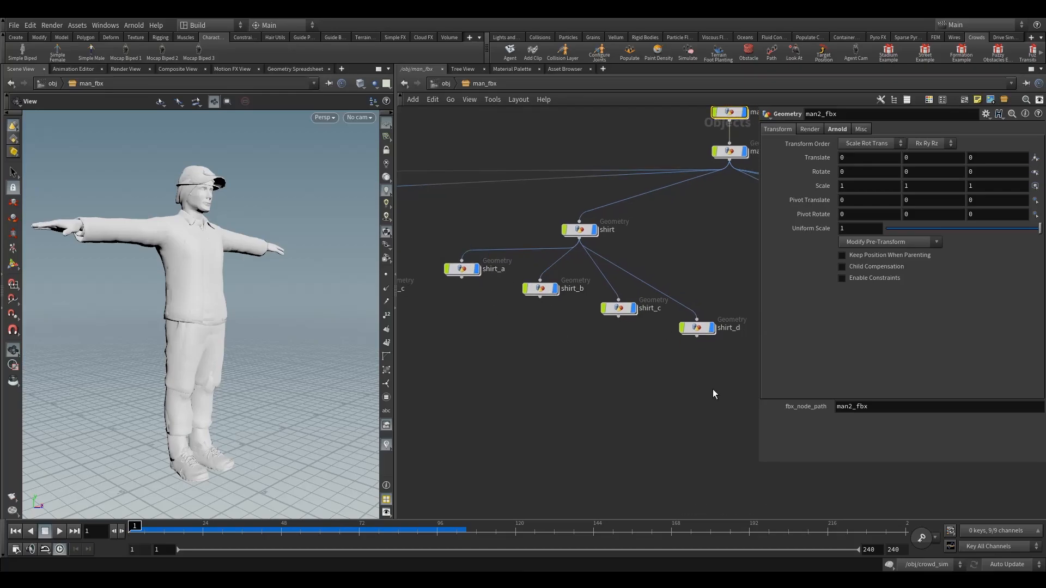
middle_drag(712, 389, 423, 370)
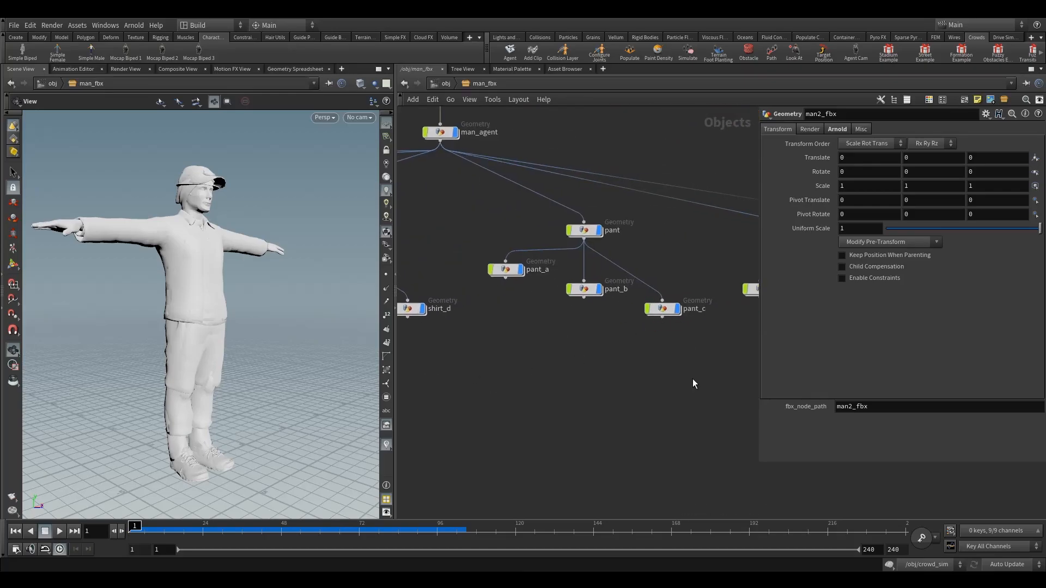
middle_drag(401, 111, 454, 128)
click(445, 83)
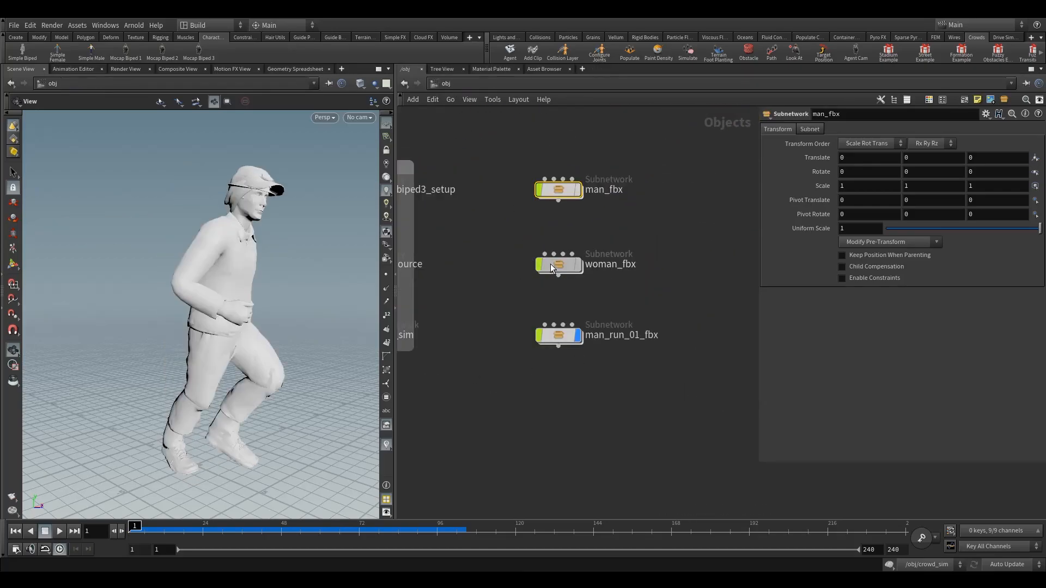
Step: Reopen woman_fbx, examine its pants and shoes variations and the T-posed character, and return to the object level
double_click(551, 263)
scroll(575, 331, down, 2)
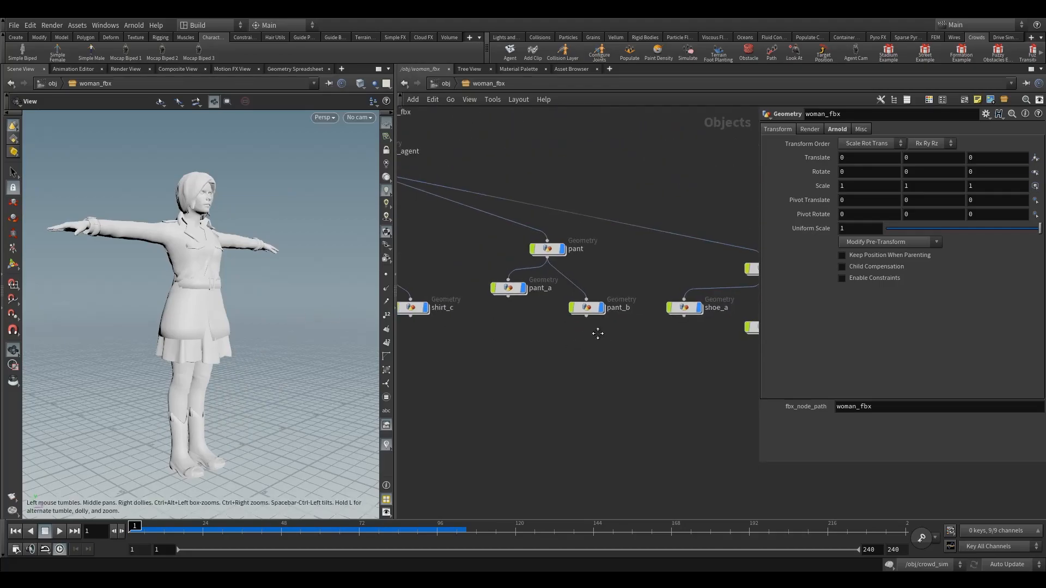
middle_drag(595, 331, 543, 338)
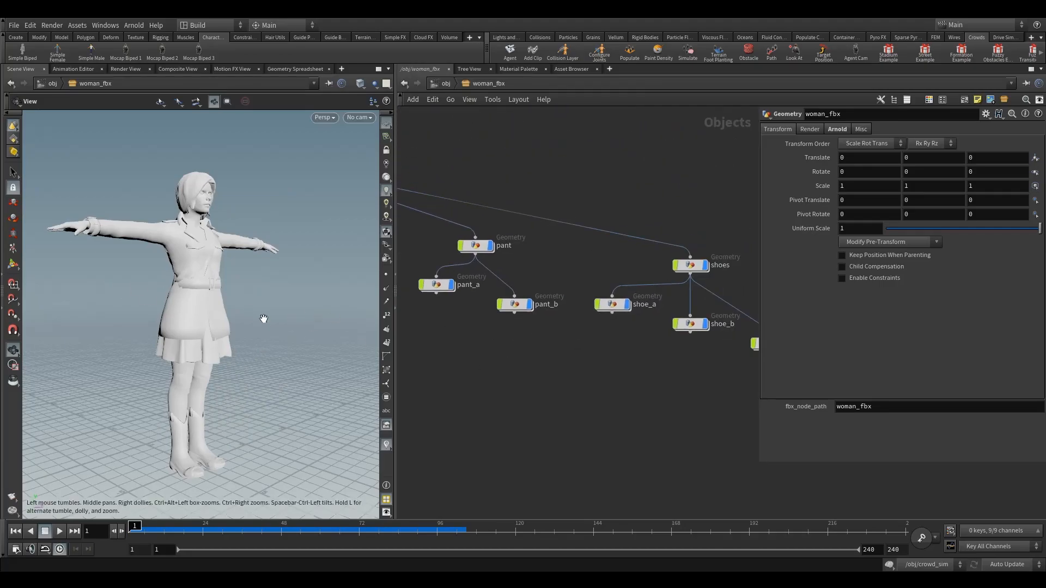
drag(238, 296, 185, 258)
drag(190, 319, 157, 320)
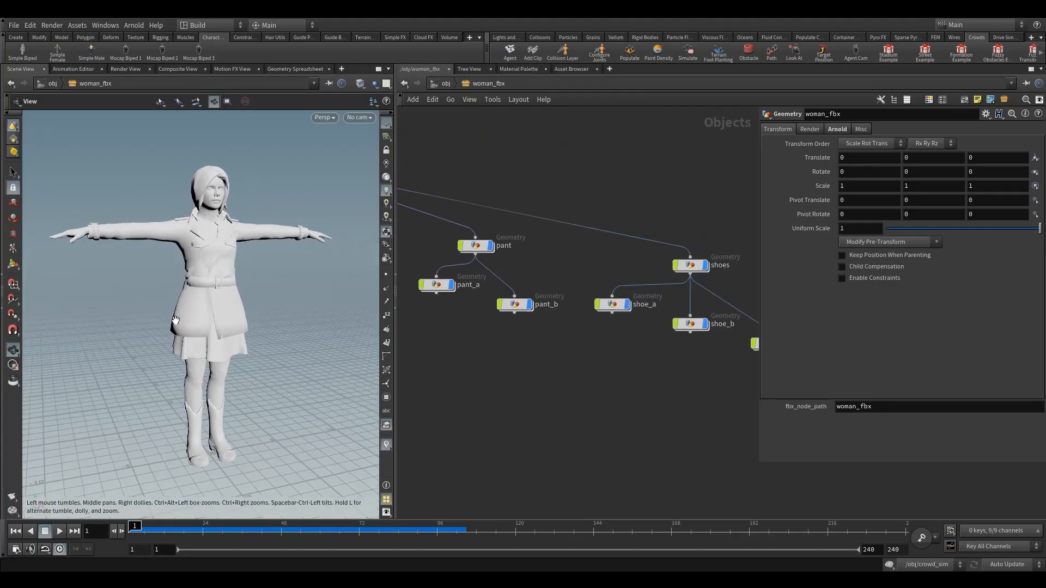
middle_drag(528, 376, 569, 377)
scroll(561, 374, down, 2)
click(444, 86)
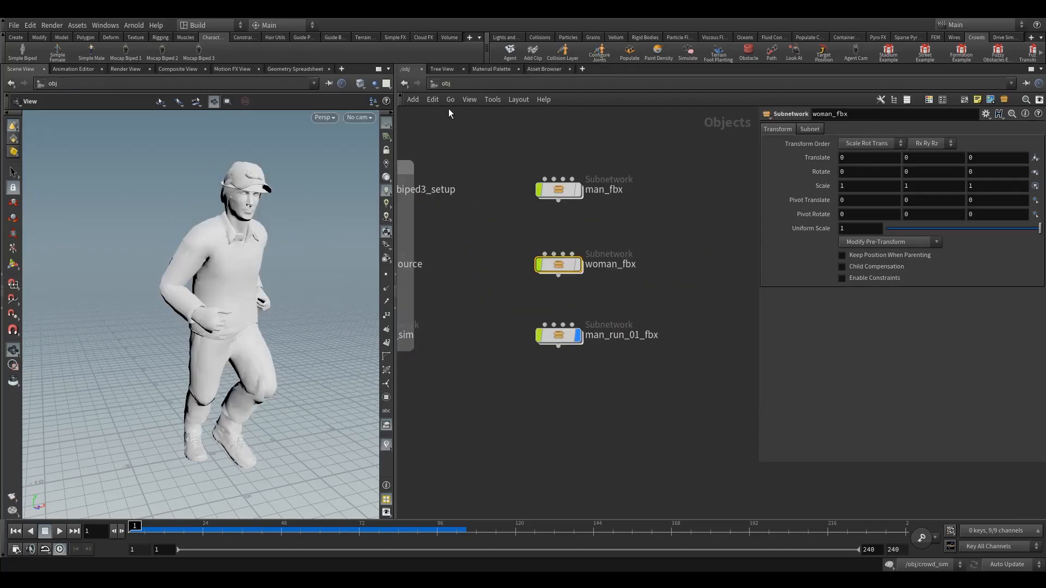
Step: Delete the man_fbx, woman_fbx and man_run_01_fbx subnetworks from the object network
click(496, 296)
middle_drag(495, 296, 571, 283)
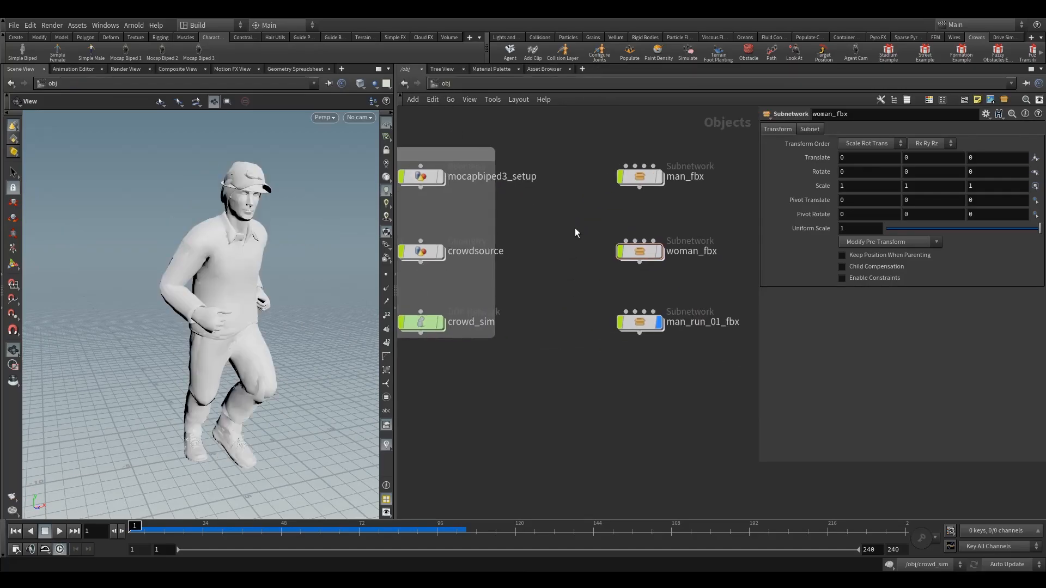
middle_drag(576, 233, 519, 226)
click(585, 315)
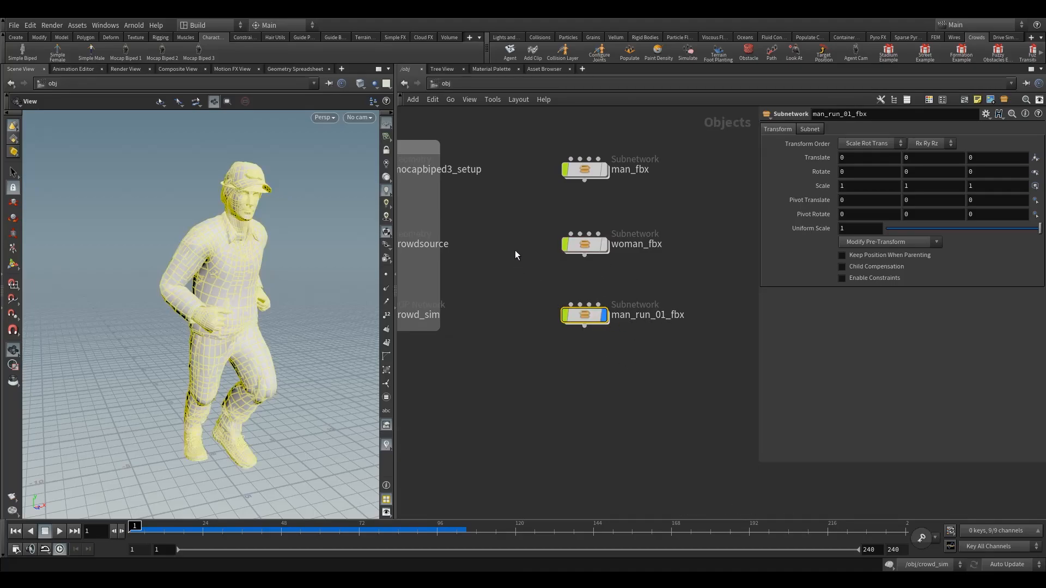
middle_drag(515, 250, 551, 279)
scroll(551, 278, down, 5)
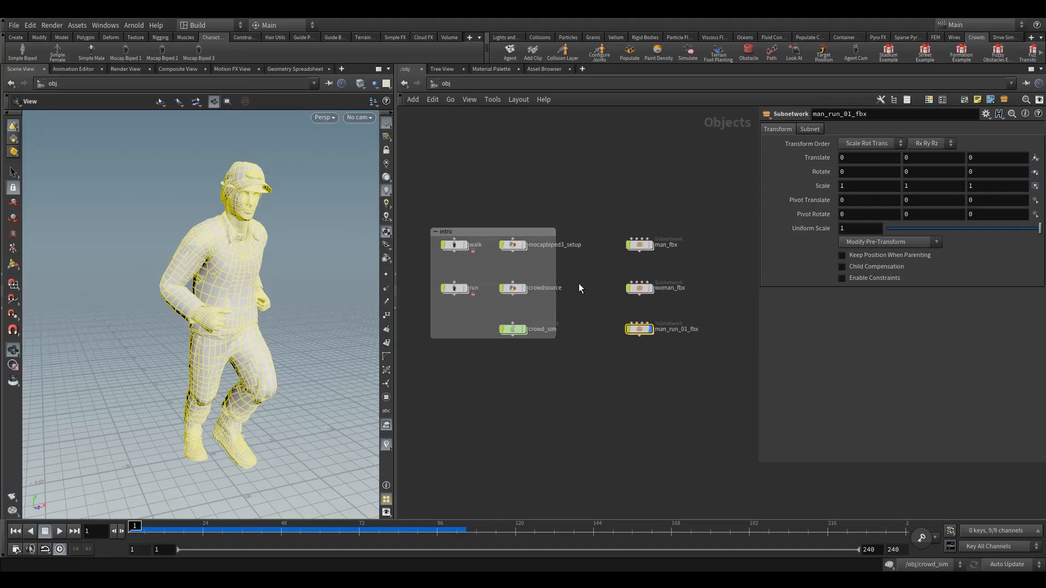
shift+drag(611, 197, 618, 292)
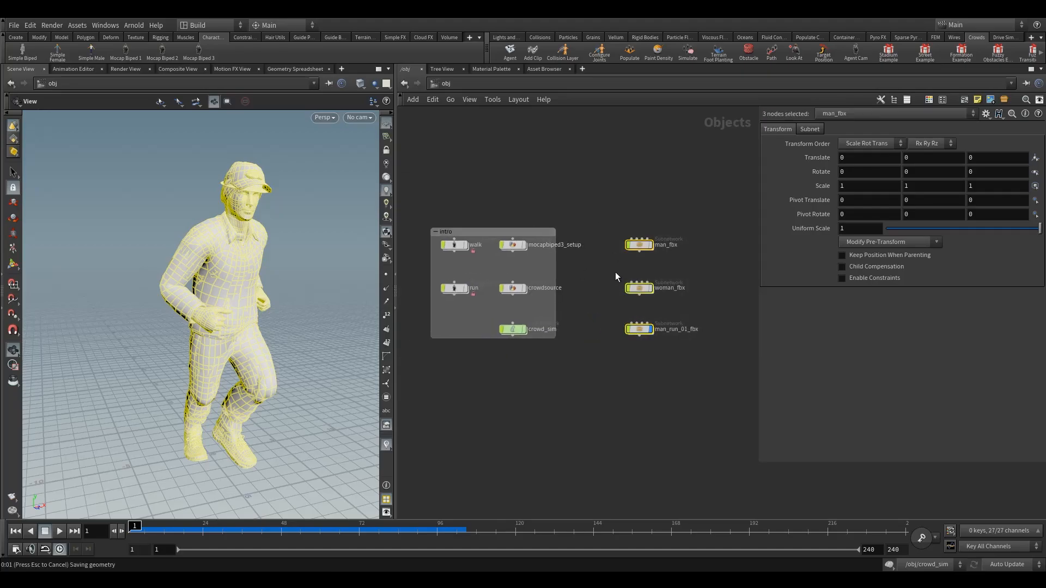
key(Delete)
Step: Create a new Geometry object beside the intro group's mocapbiped3_setup node
key(Tab)
text(ge)
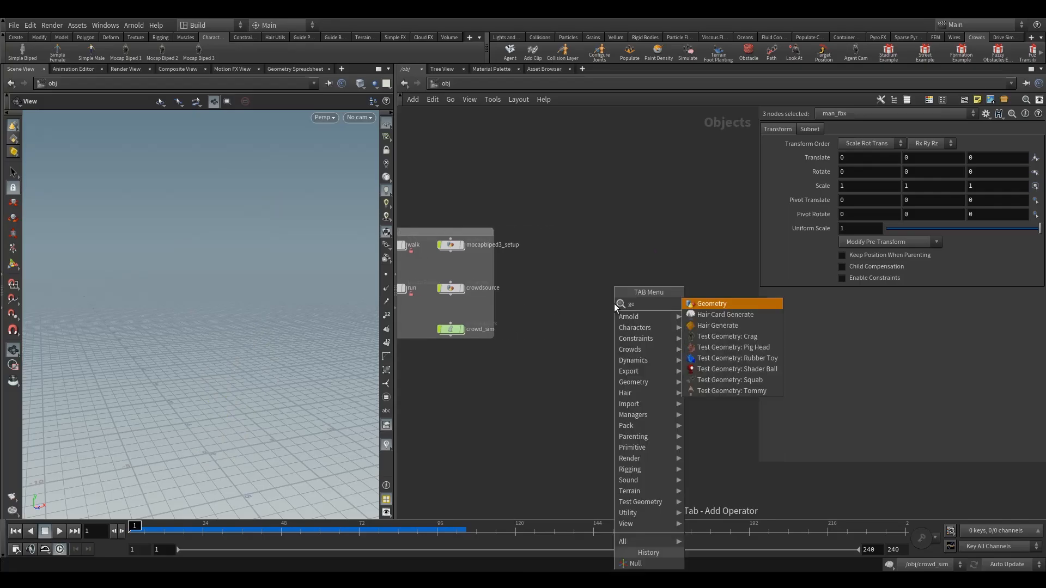
key(Return)
click(593, 246)
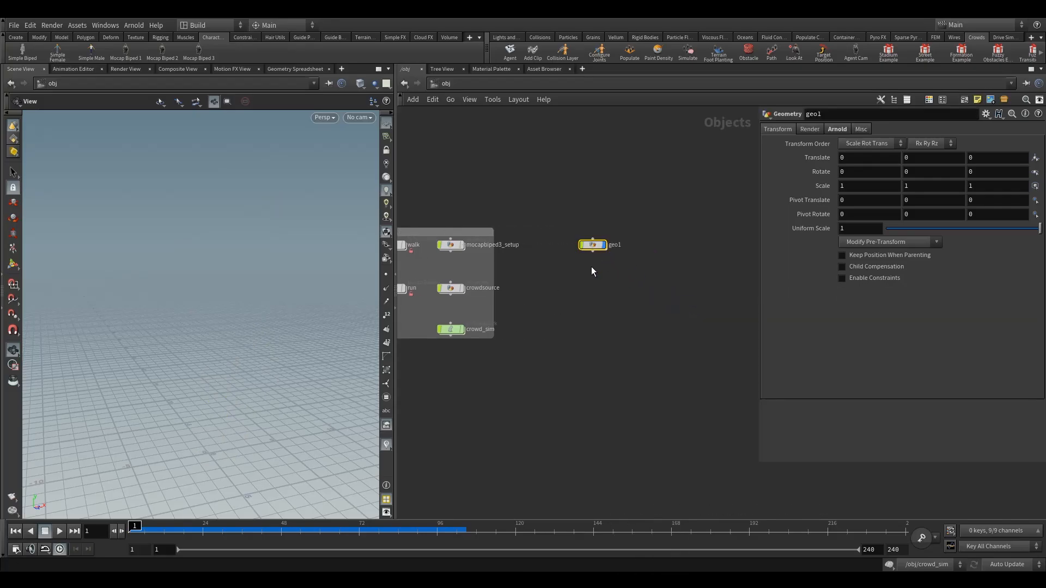
Step: Rename the geo1 Geometry object to agent_setup
scroll(594, 276, up, 4)
click(622, 245)
drag(661, 248, 602, 250)
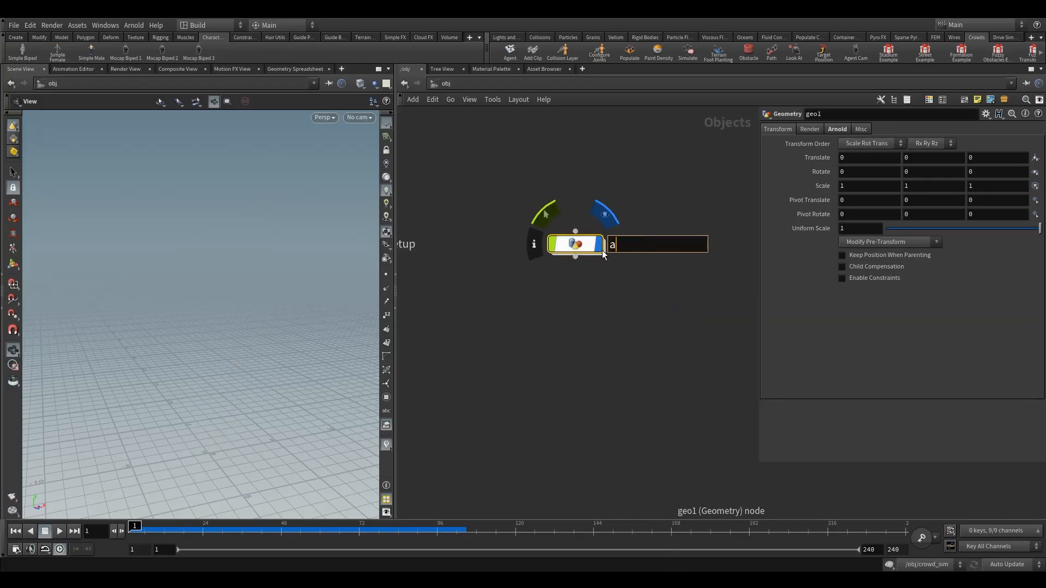
text(agne)
key(BackSpace)
key(BackSpace)
text(ent_setup)
key(Return)
scroll(474, 291, down, 3)
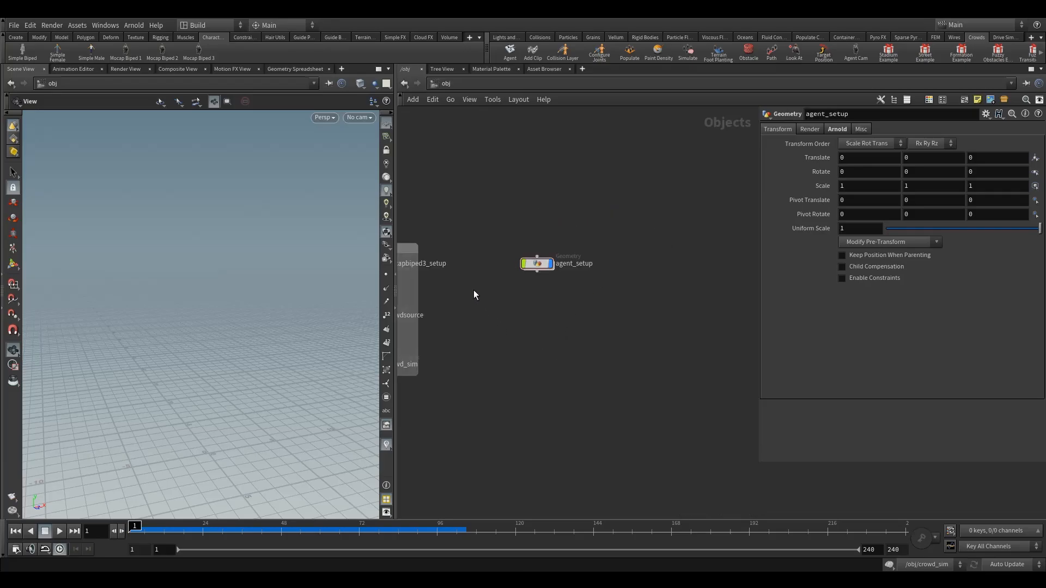
Step: Enter the agent_setup object and add an Agent node to its empty network
middle_drag(473, 290, 620, 271)
middle_drag(674, 291, 587, 280)
double_click(606, 238)
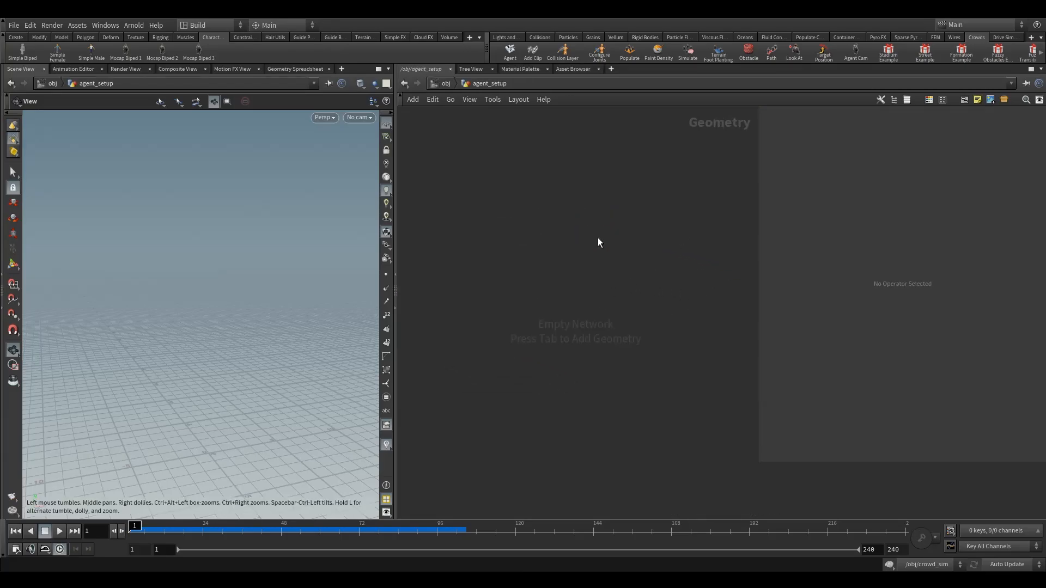
key(Tab)
mouse_move(588, 160)
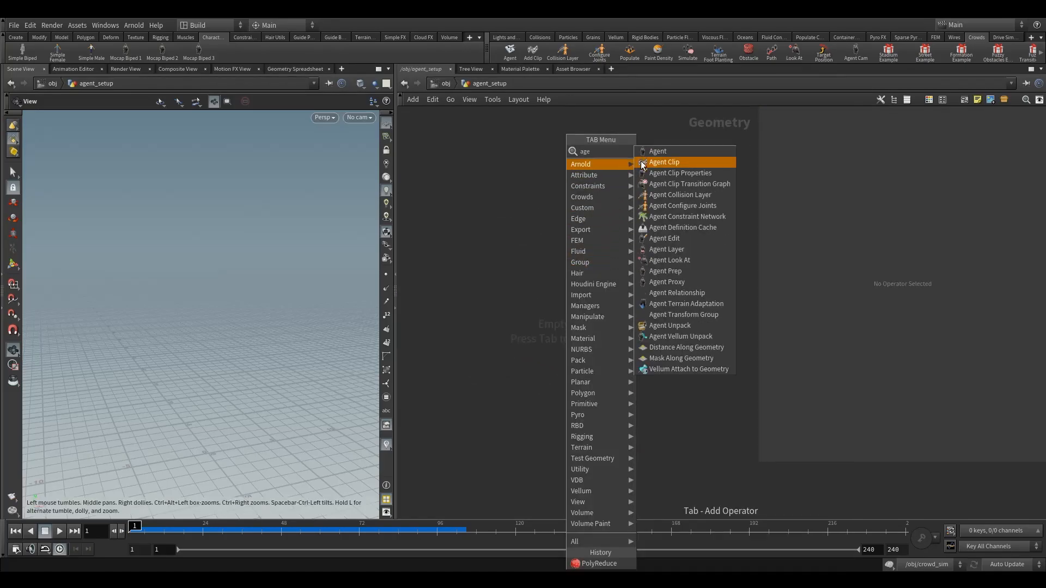
click(641, 161)
click(512, 294)
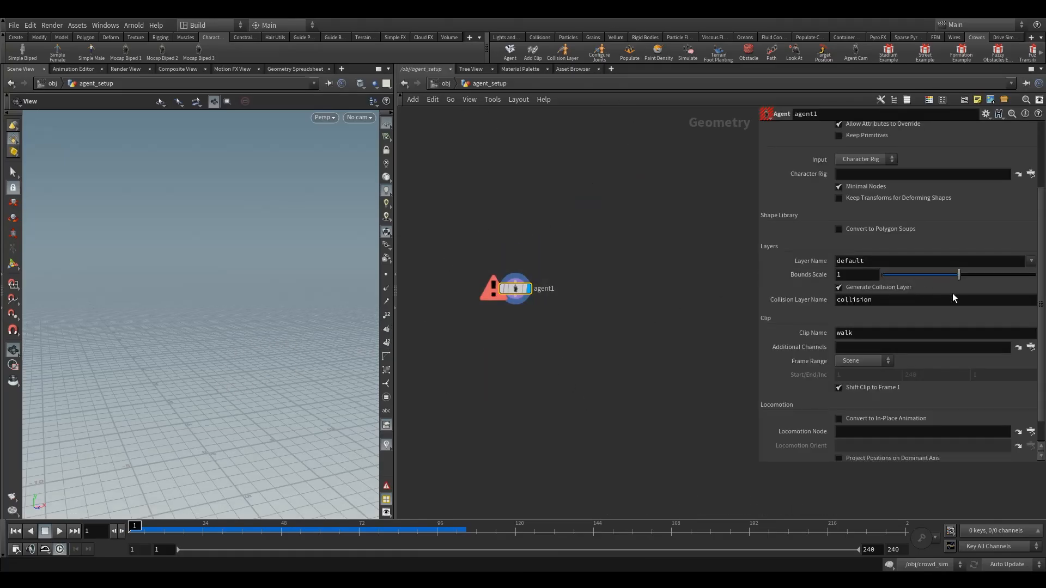
Step: Set the Agent node's Agent Name to man
scroll(953, 294, up, 3)
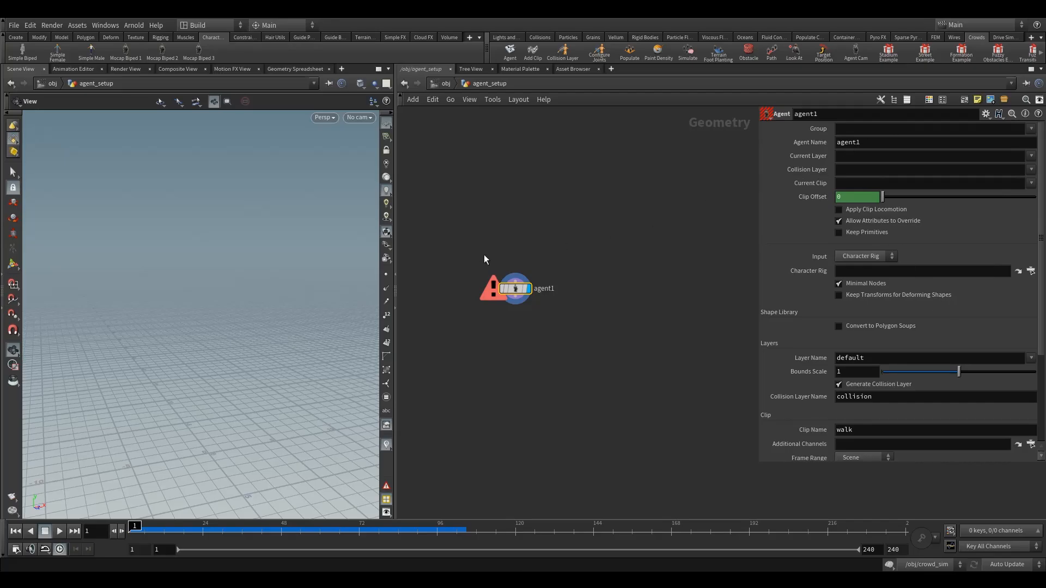
click(875, 145)
text(ma)
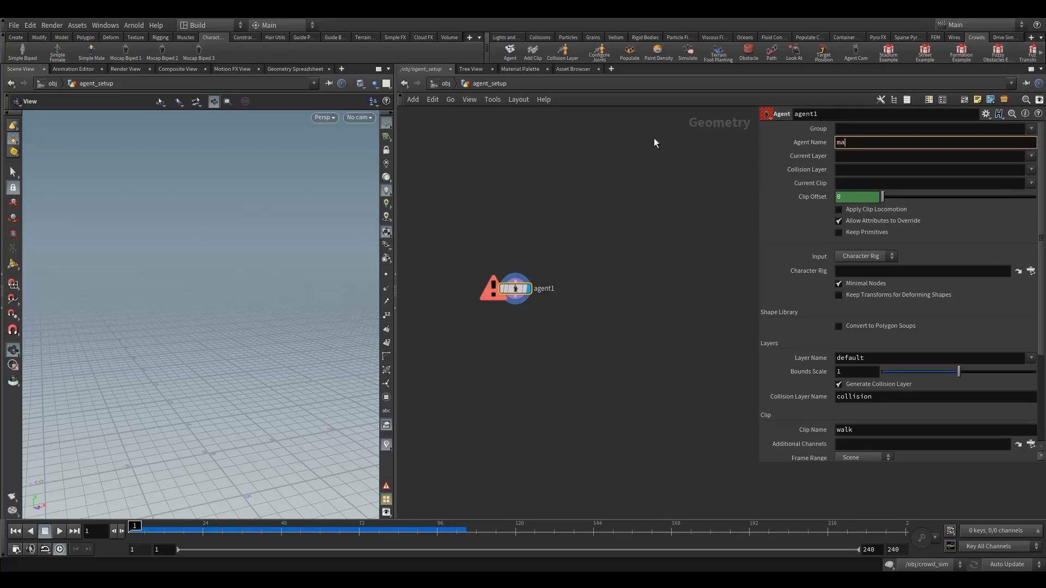
text(n)
key(Return)
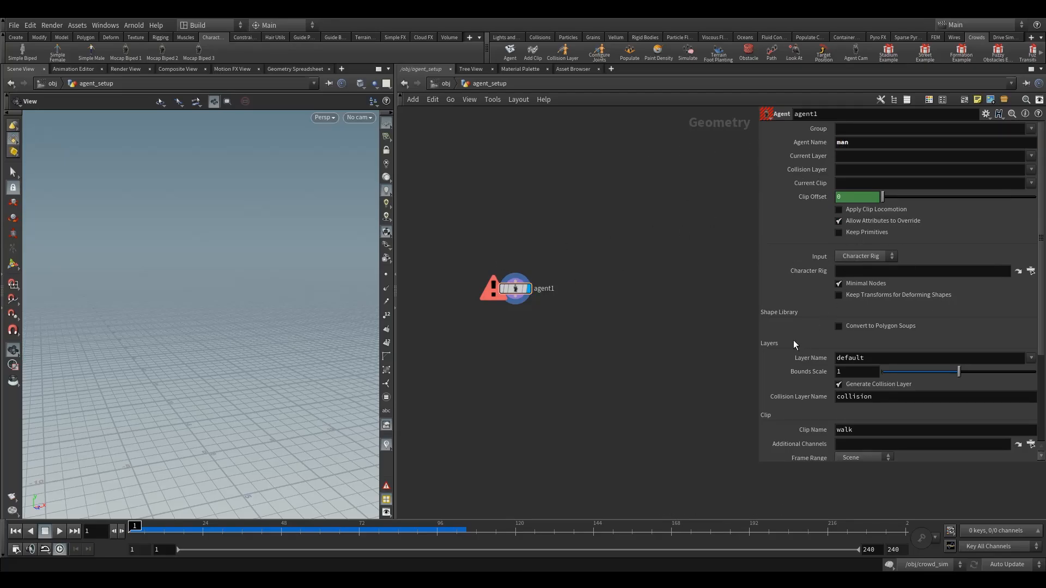
Step: Set the Agent node's Input type to FBX
scroll(869, 317, down, 3)
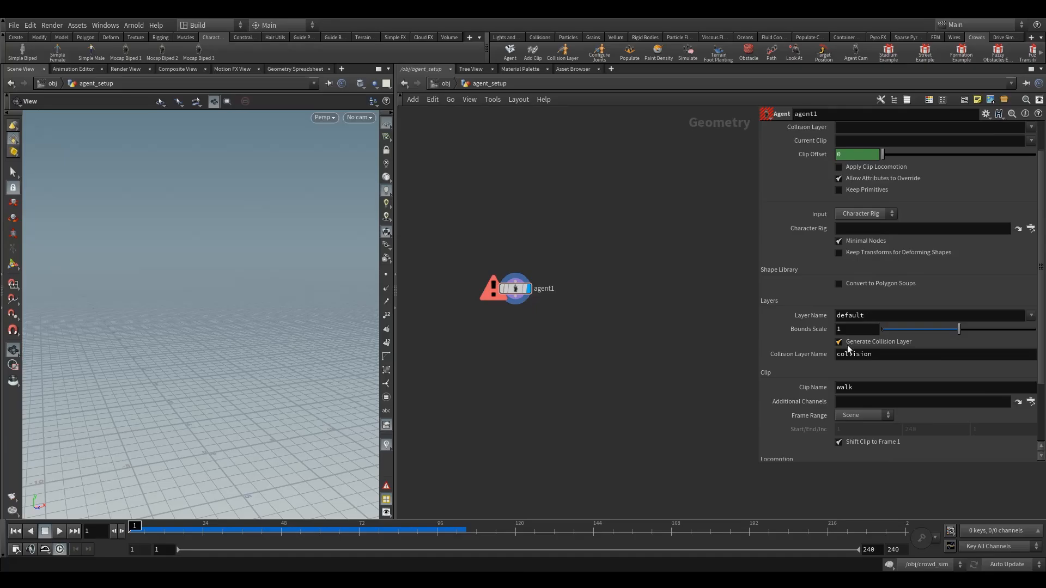
click(859, 213)
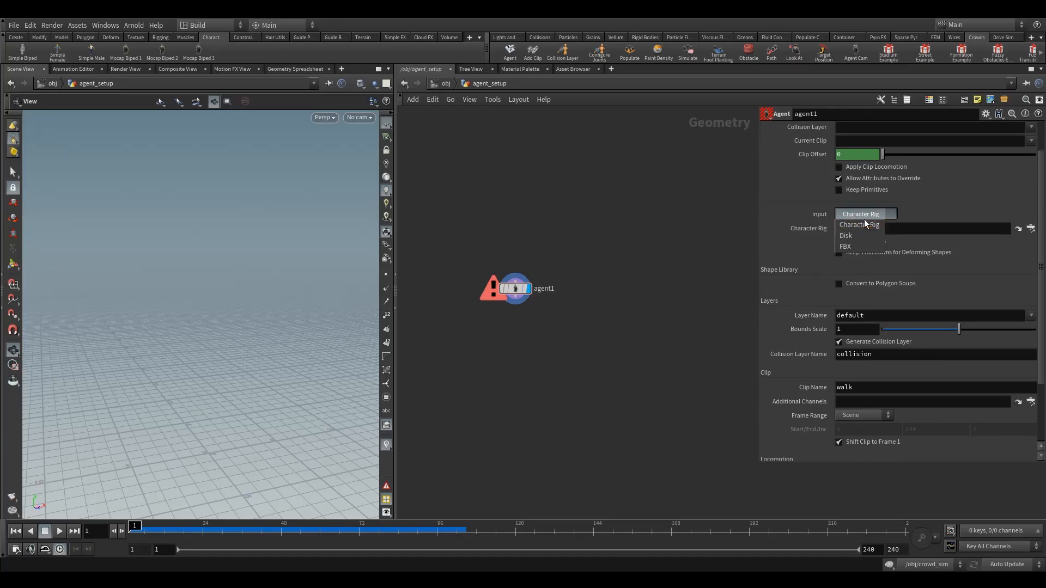
click(851, 248)
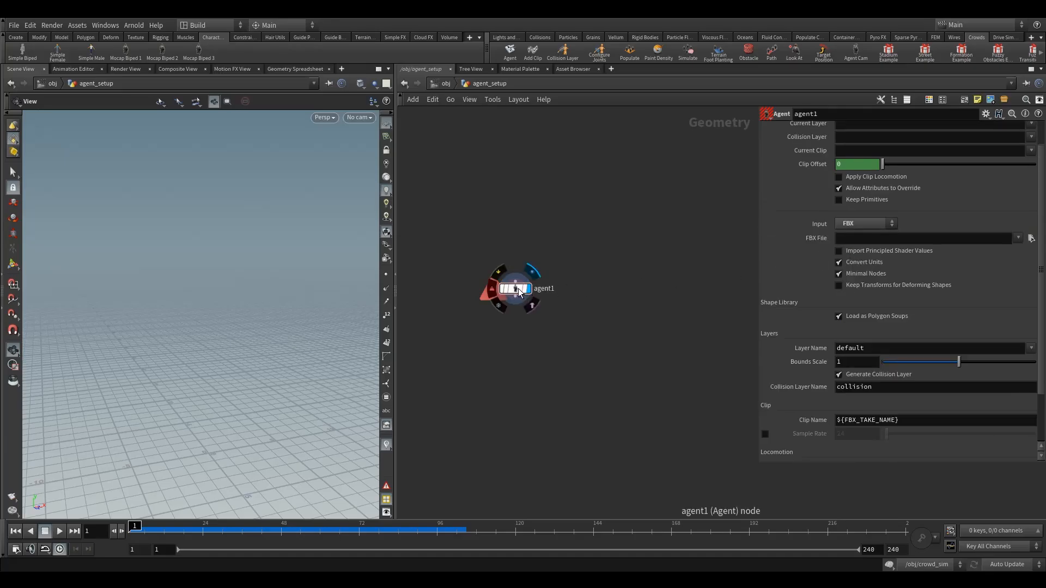
drag(528, 290, 537, 293)
Step: Load man_run.01.fbx from the $HIP/fbx2 folder as the agent's FBX File
click(1030, 240)
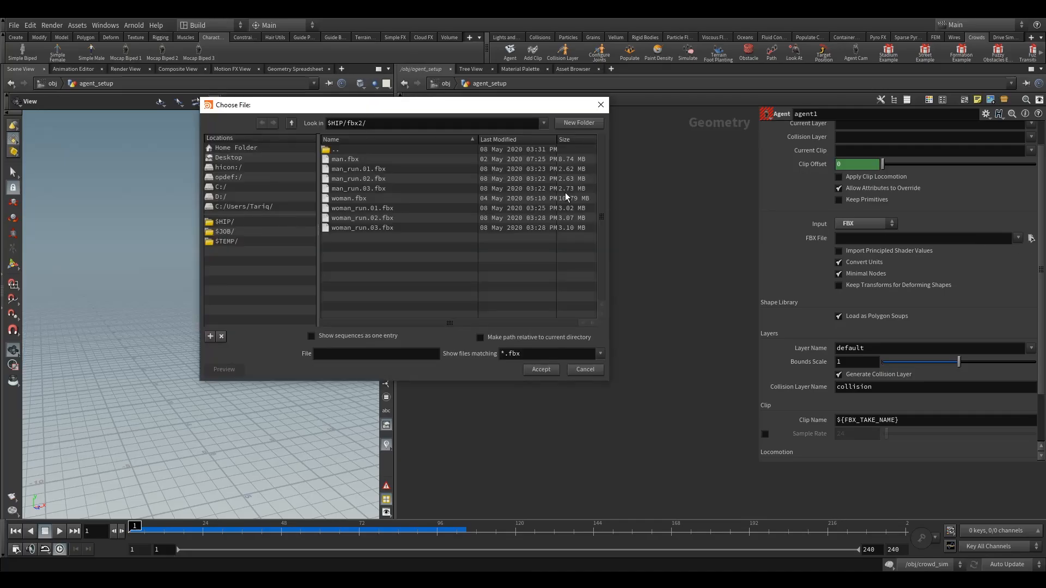
click(349, 172)
click(349, 160)
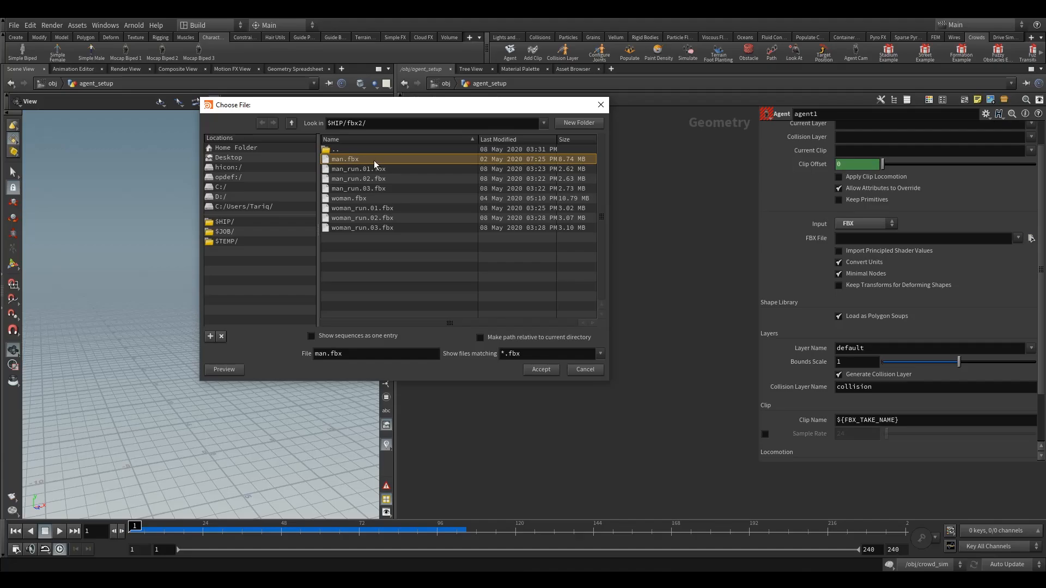
click(348, 169)
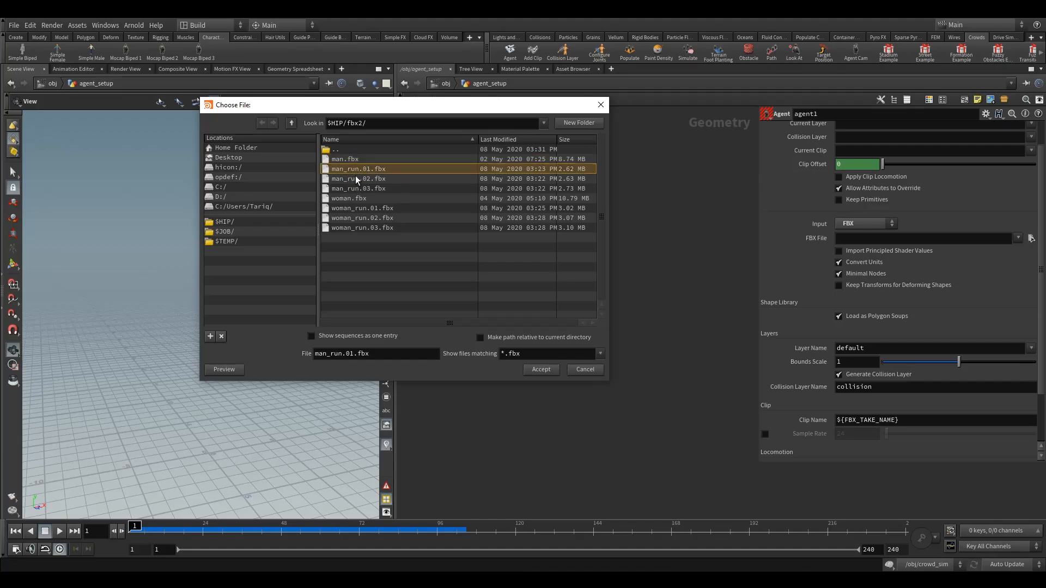
drag(395, 113, 420, 128)
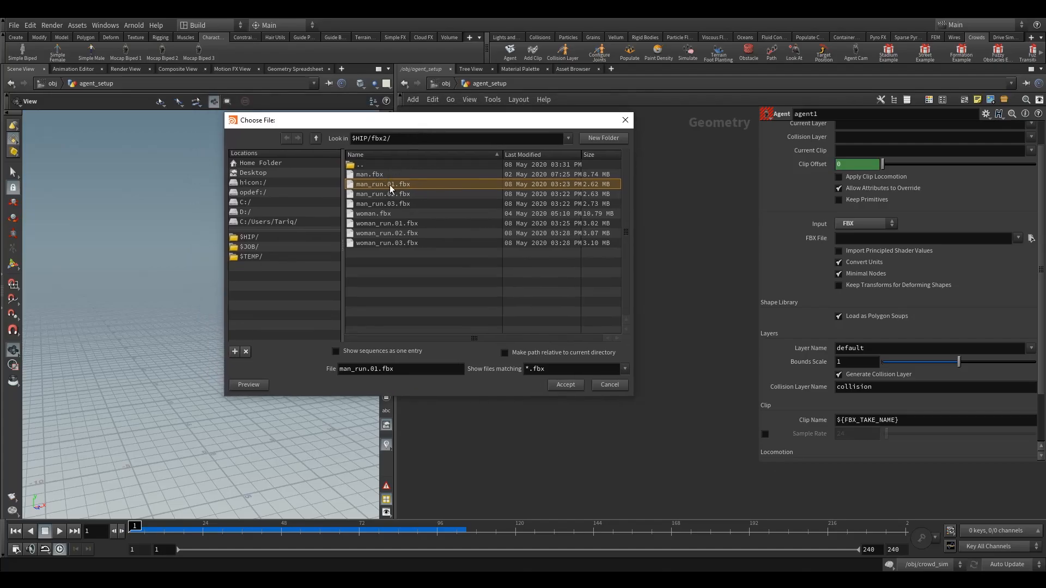
click(563, 384)
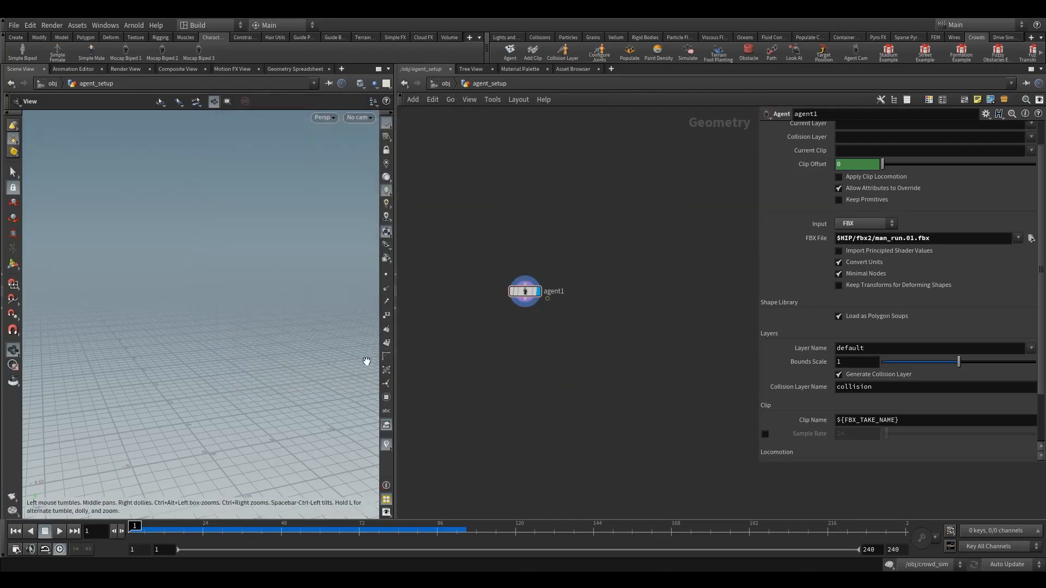
Step: Set the agent's Clip Name to run_01
scroll(877, 315, down, 3)
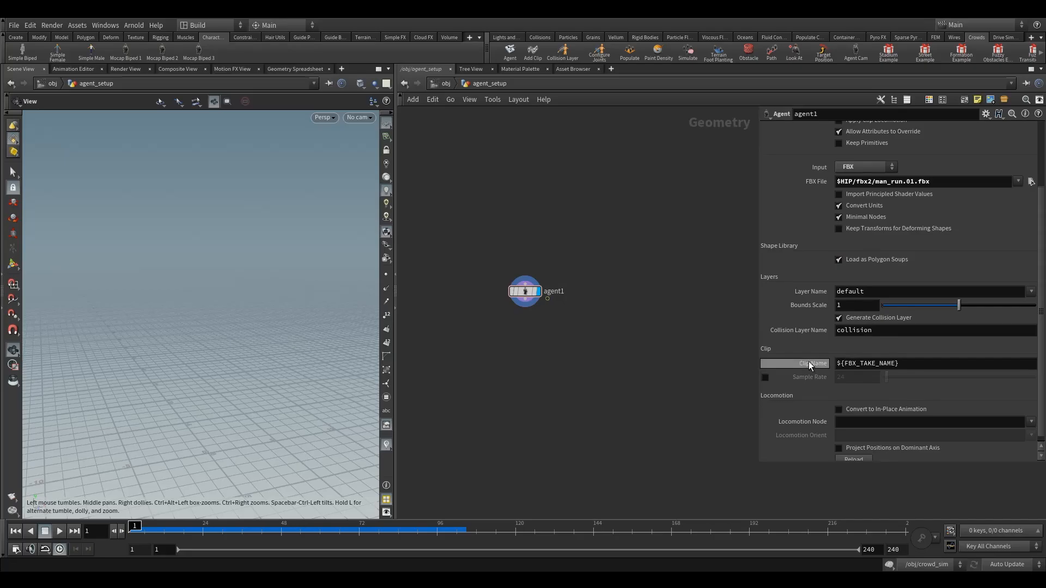
double_click(870, 364)
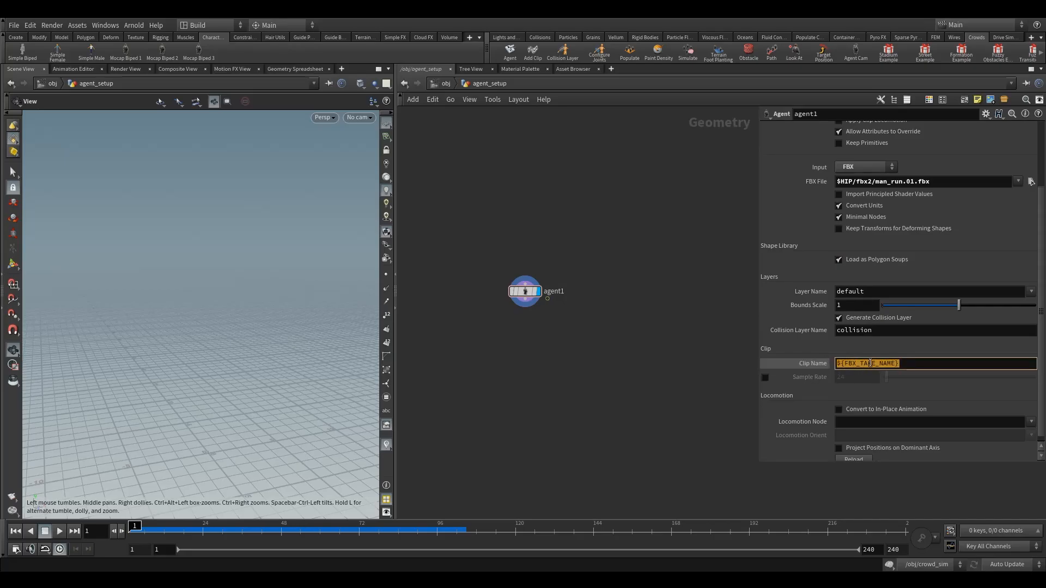
text(run_01)
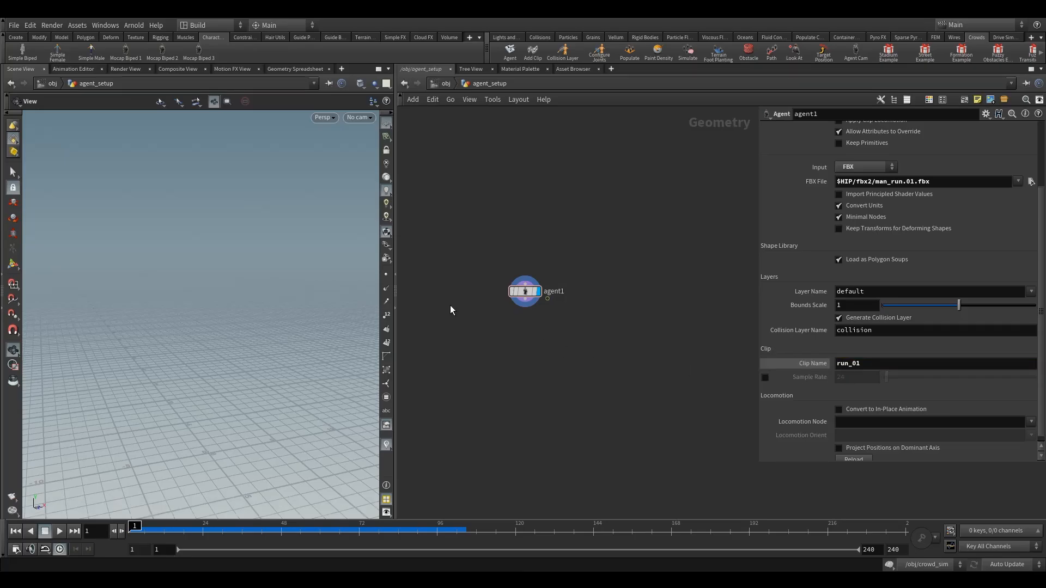
text(f)
Step: Inspect the imported agent's size in the viewport and turn off Convert Units for its FBX import
mouse_move(214, 364)
mouse_down()
mouse_move(180, 354)
mouse_move(205, 375)
mouse_up()
right_drag(205, 376, 235, 389)
drag(236, 389, 270, 385)
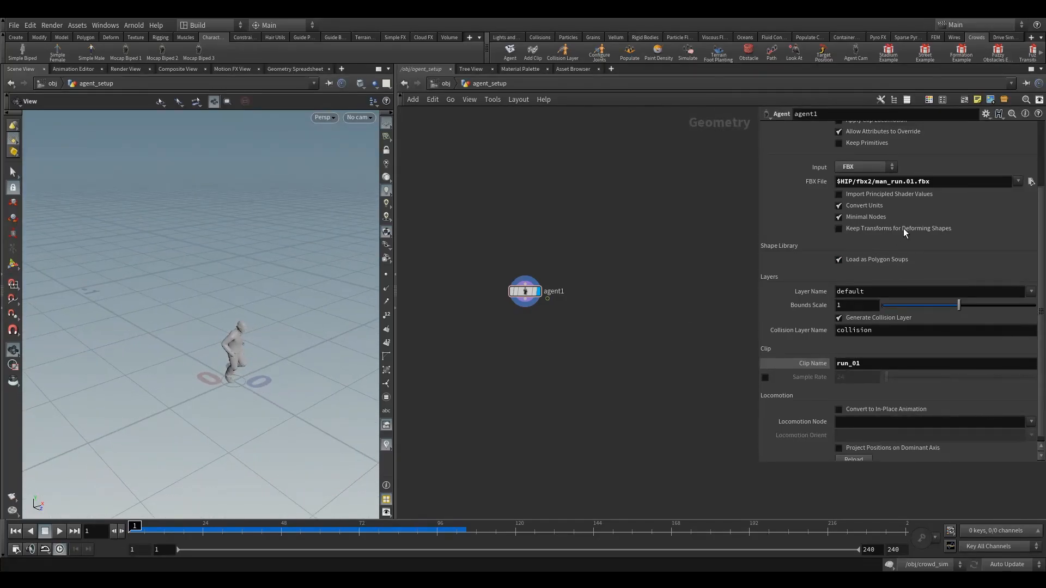
mouse_move(256, 370)
mouse_down()
mouse_move(259, 348)
mouse_move(275, 369)
mouse_move(242, 364)
mouse_move(266, 376)
mouse_up()
click(852, 206)
key(f)
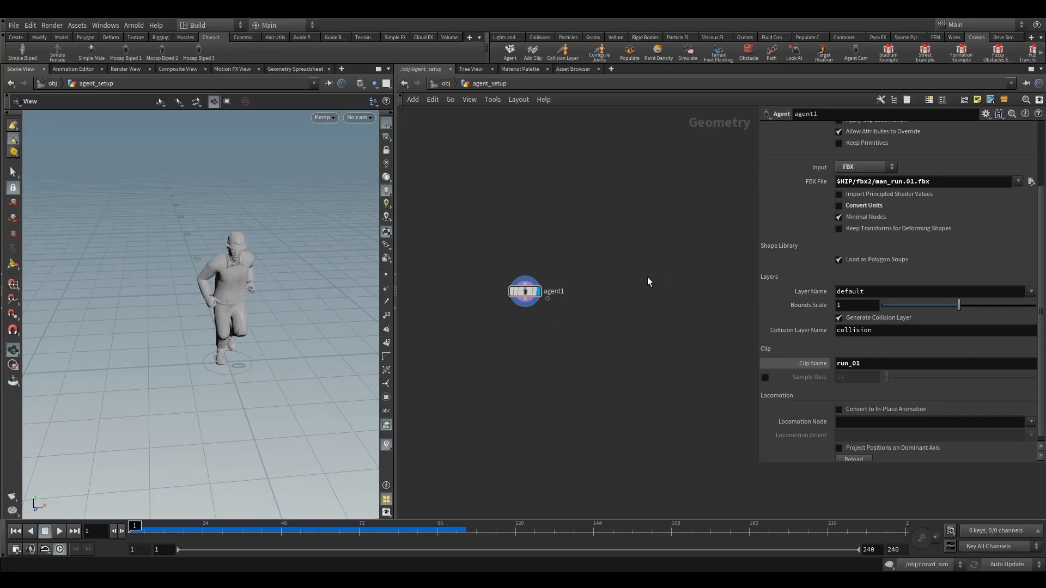
drag(234, 310, 243, 341)
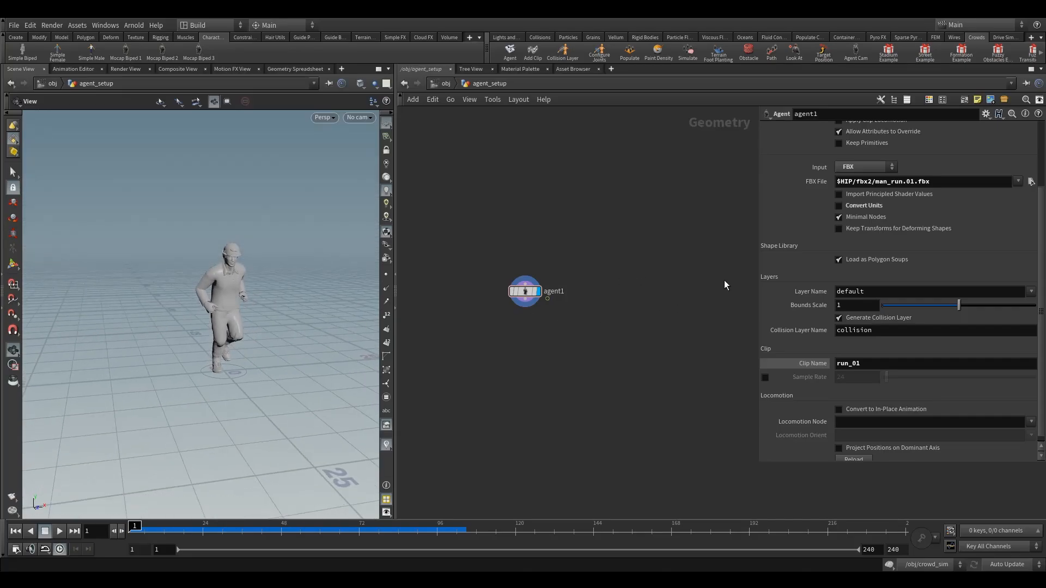
Step: Review the running man in the viewport and the agent's Agent Name, FBX File and Clip Name settings
scroll(883, 268, up, 5)
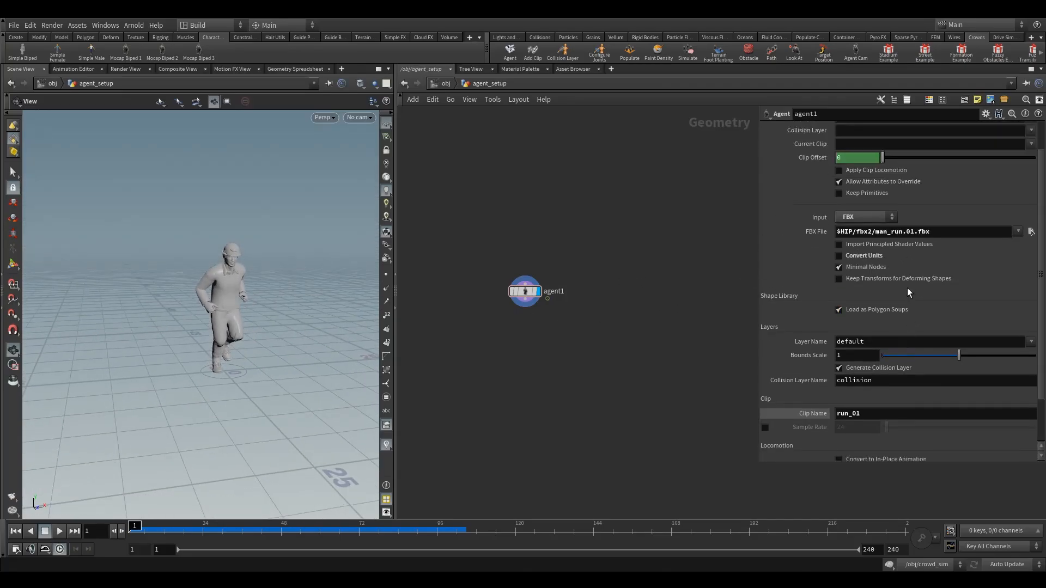
drag(264, 320, 255, 342)
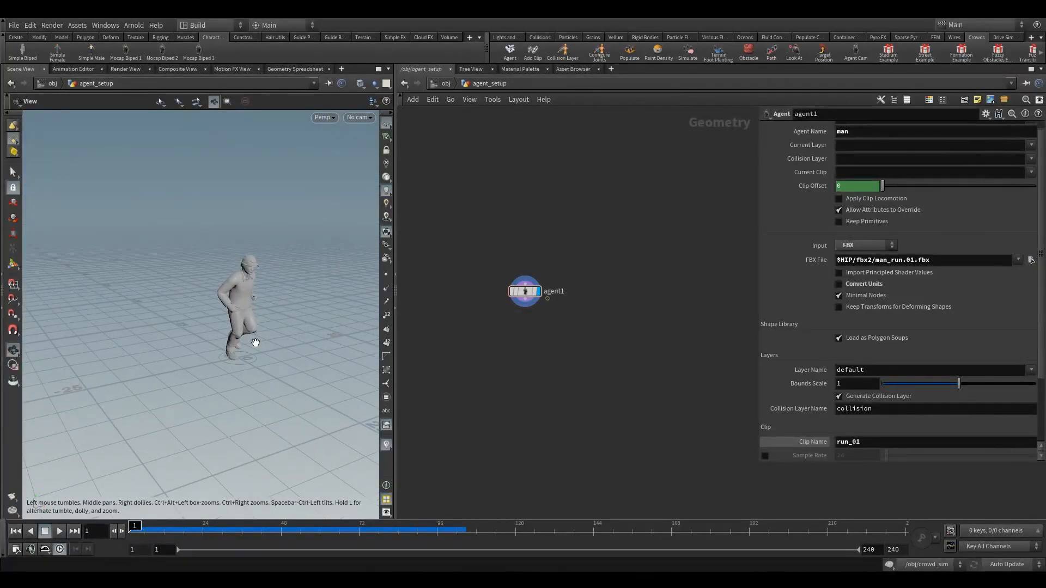
drag(255, 342, 235, 351)
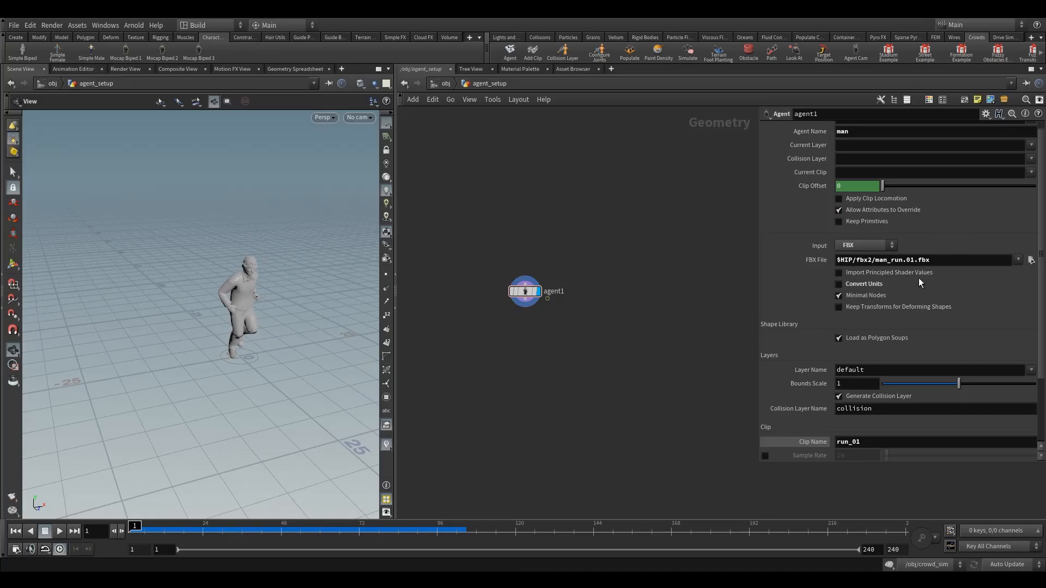
click(926, 260)
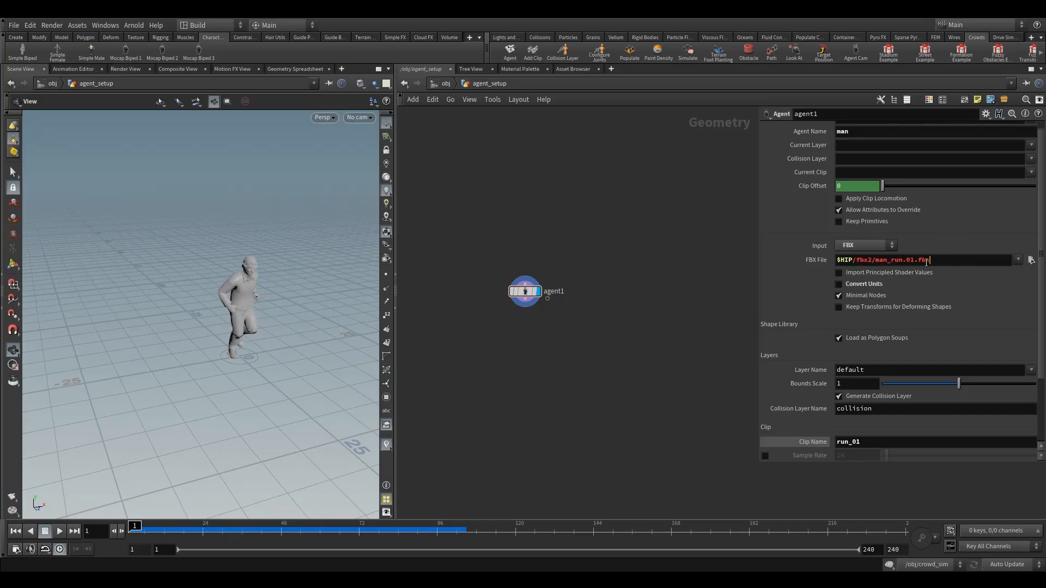
click(860, 132)
scroll(880, 167, up, 1)
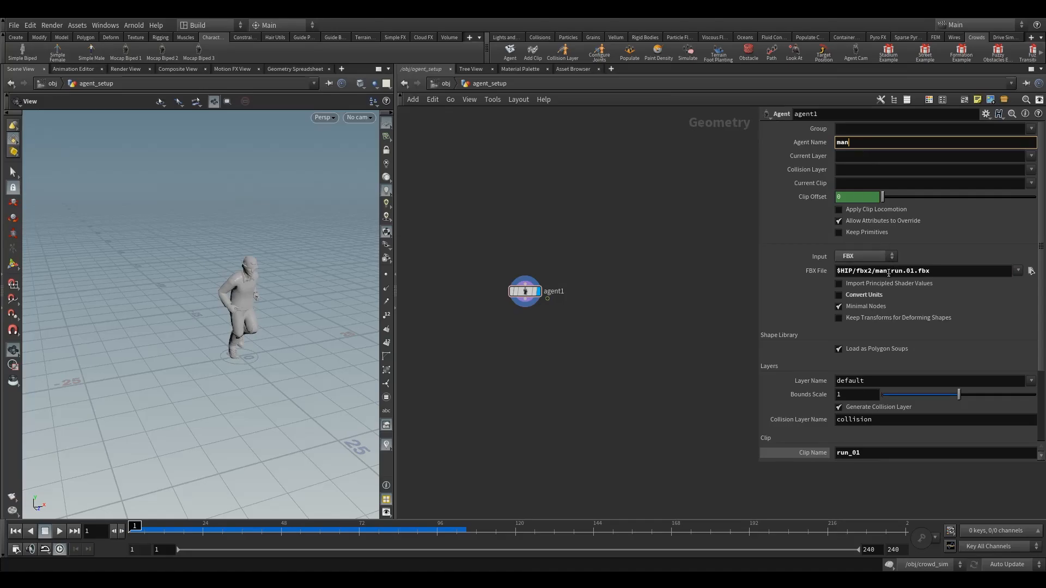
click(935, 268)
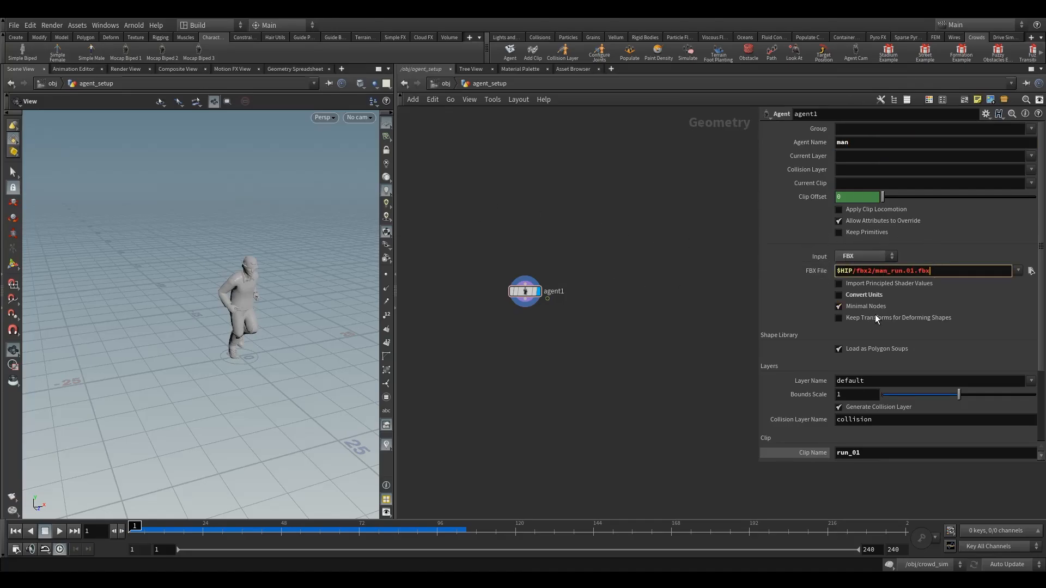
scroll(874, 315, down, 4)
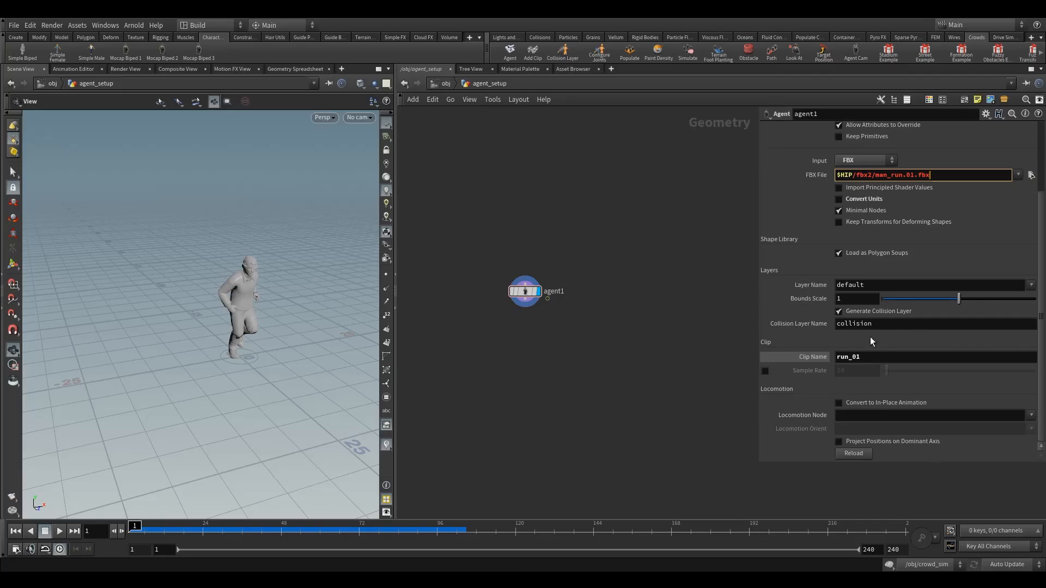
click(871, 358)
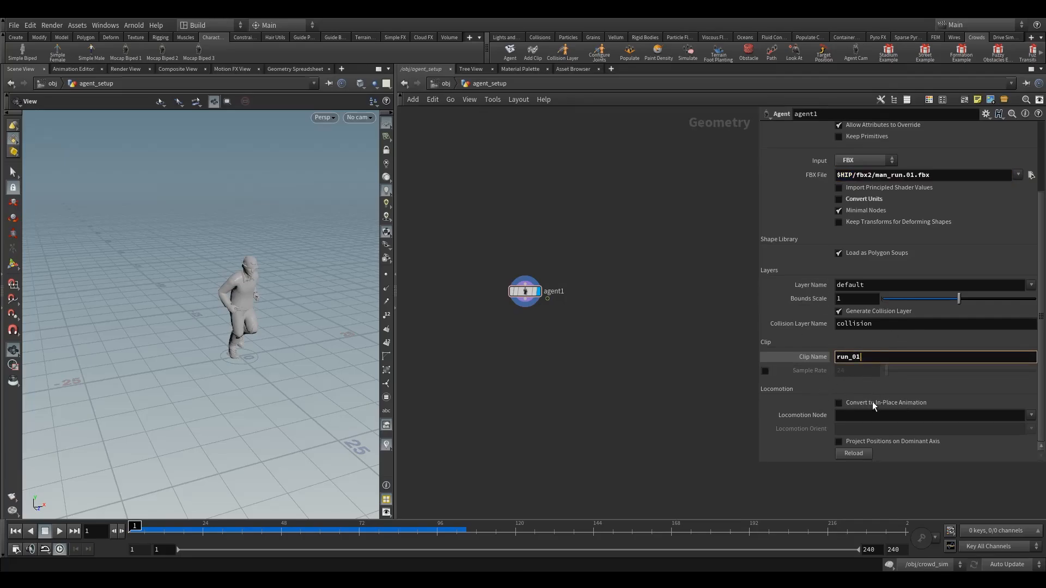
Step: Enable Convert to In-Place Animation on the agent, using mixamorig_Hips as the Locomotion Node
click(849, 406)
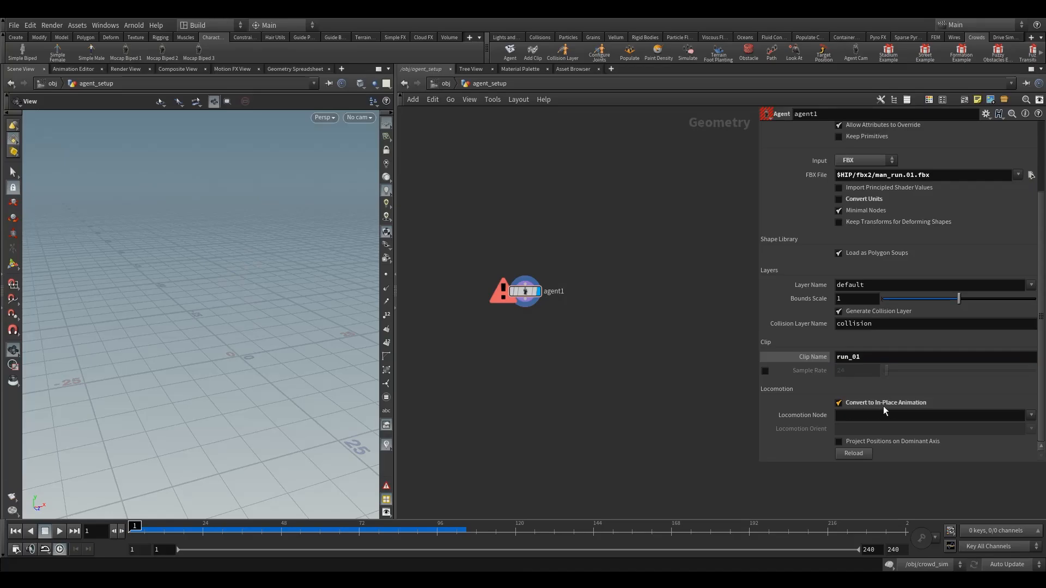
click(855, 417)
click(1031, 417)
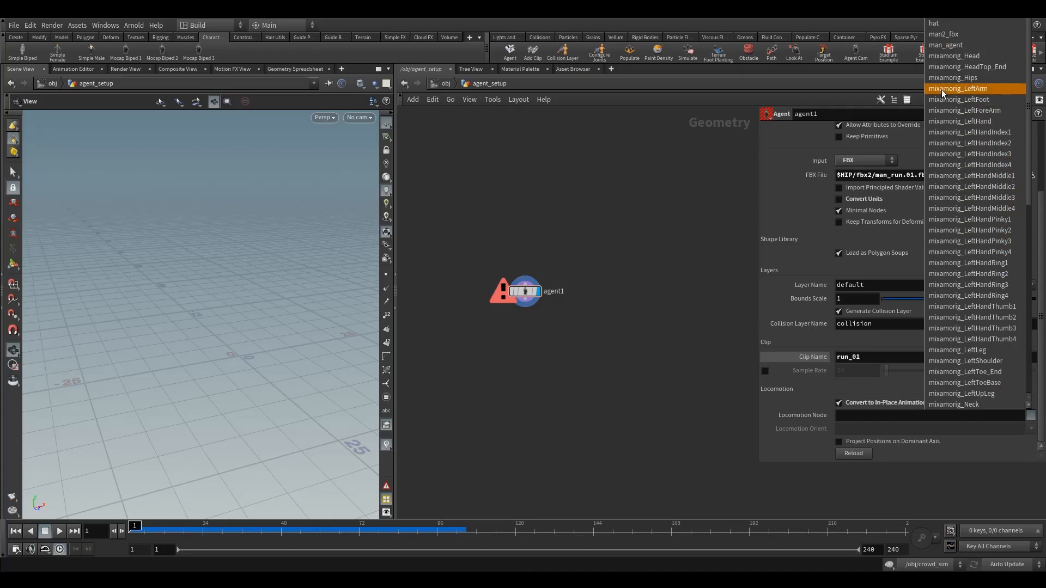
click(984, 83)
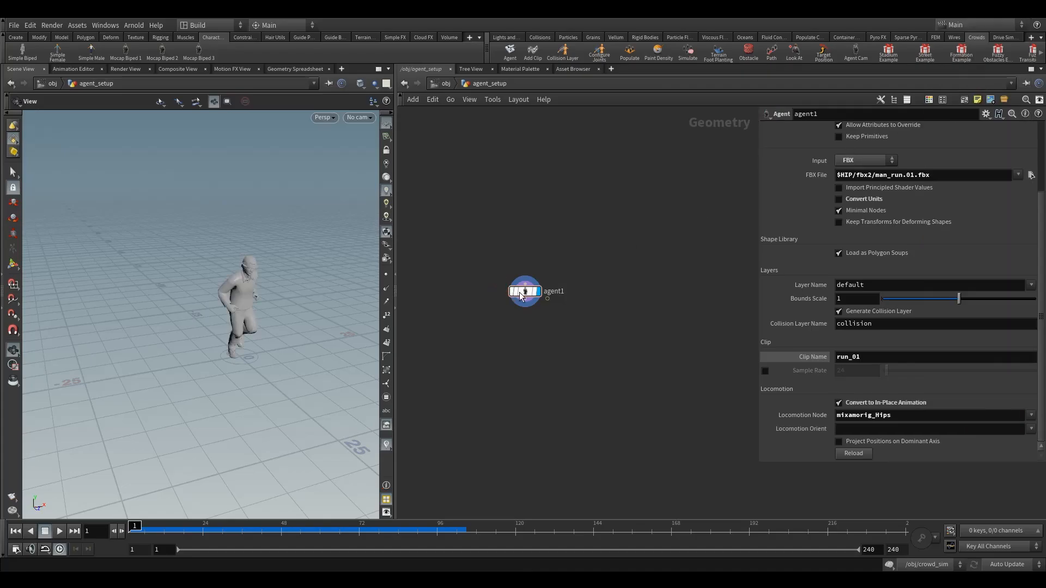
Step: Move the timeline to frame 14 and enable Apply Clip Locomotion on the running agent
scroll(891, 294, up, 4)
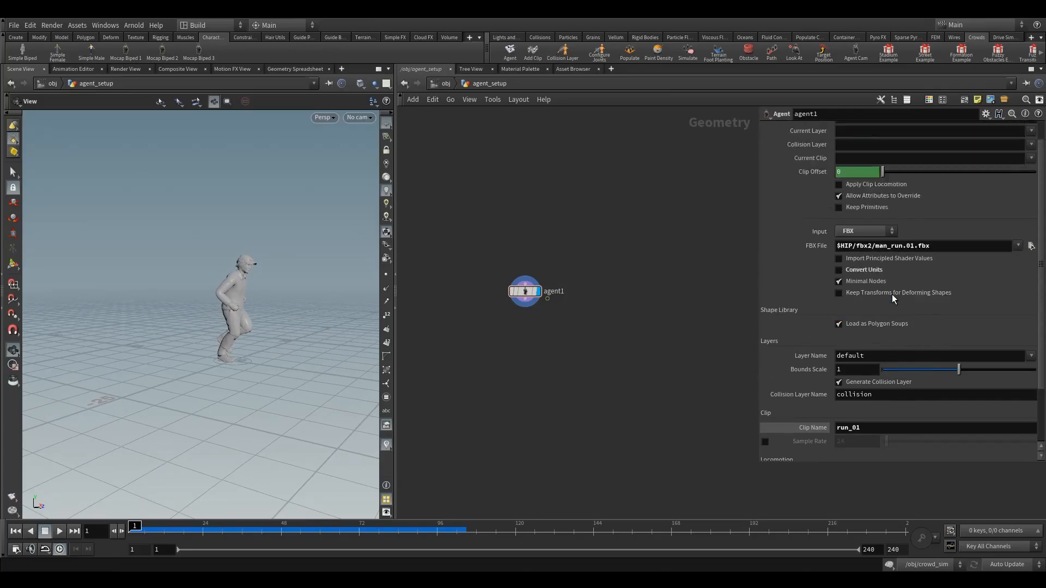
drag(134, 527, 170, 527)
click(864, 211)
drag(218, 351, 156, 334)
right_drag(157, 334, 193, 414)
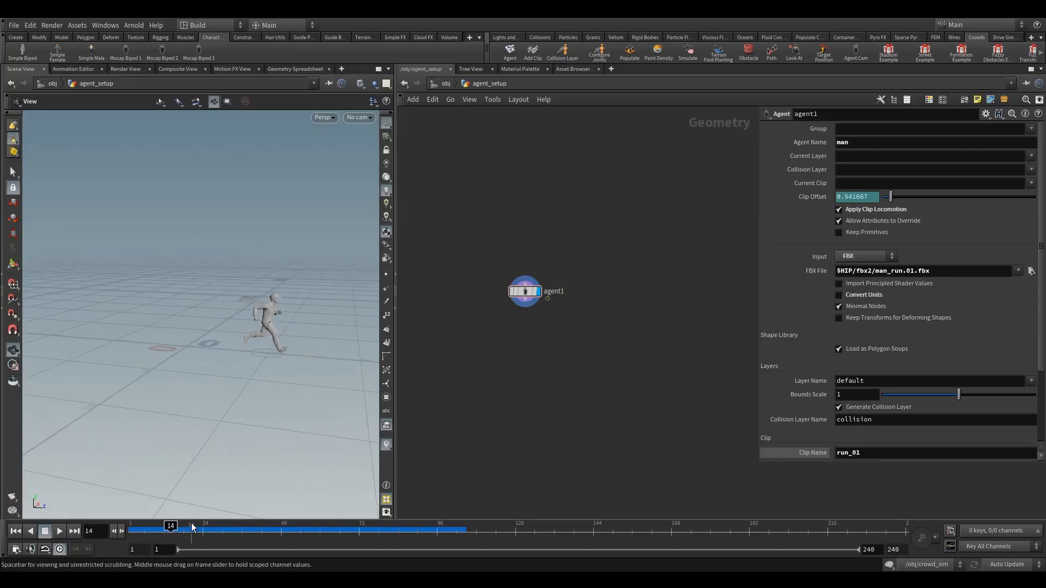
Step: Scrub the timeline to frame 33 to check the agent's forward locomotion, and return to frame 1
drag(170, 527, 232, 528)
middle_drag(332, 363, 229, 348)
right_drag(228, 348, 185, 400)
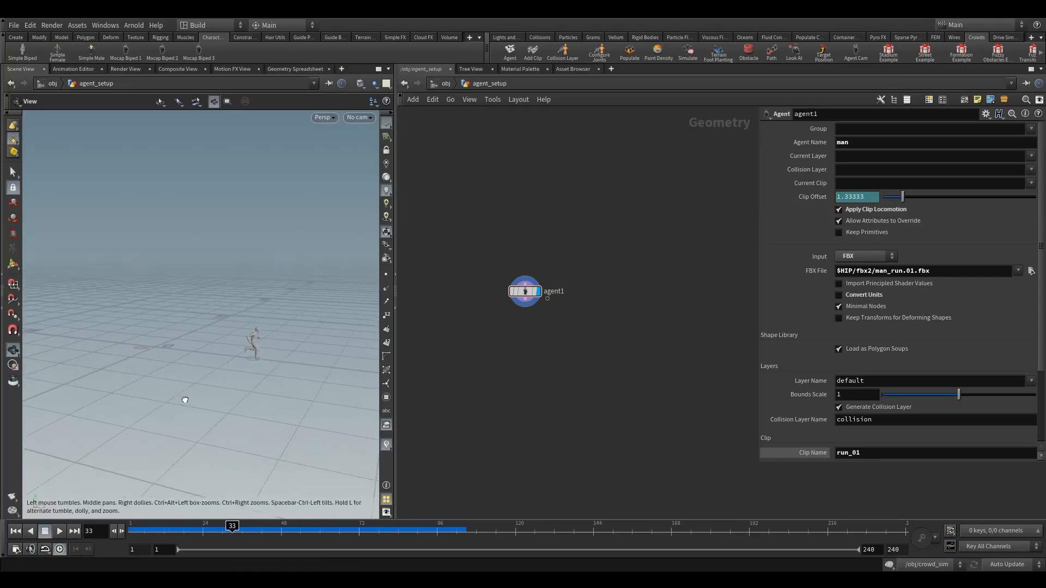
drag(232, 527, 131, 528)
scroll(910, 342, down, 3)
scroll(904, 335, up, 3)
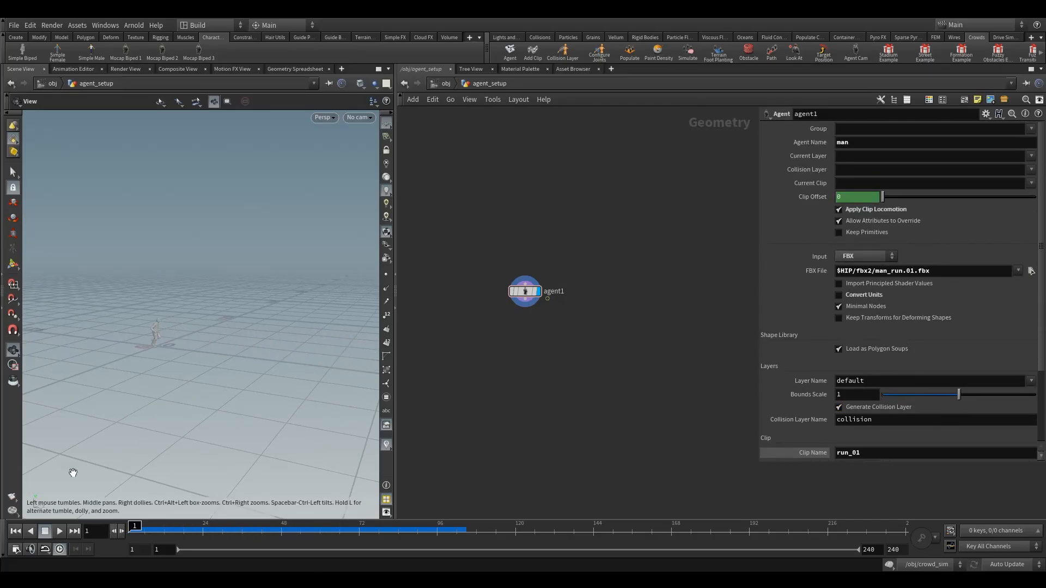
right_drag(98, 387, 250, 336)
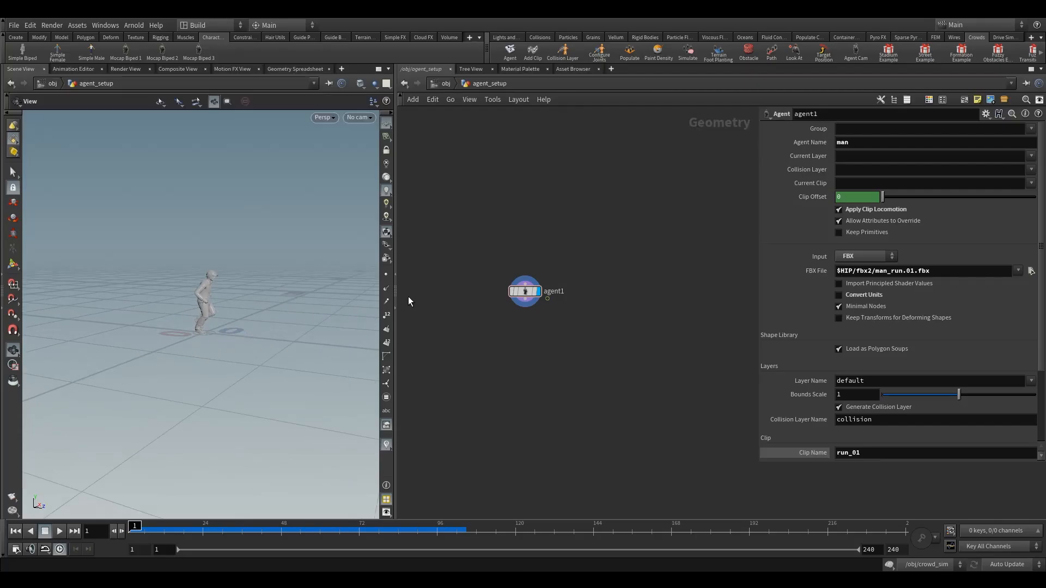
Step: Widen the scene view and turn off Apply Clip Locomotion on the man agent
drag(395, 290, 675, 284)
middle_drag(404, 325, 311, 320)
right_drag(311, 320, 166, 449)
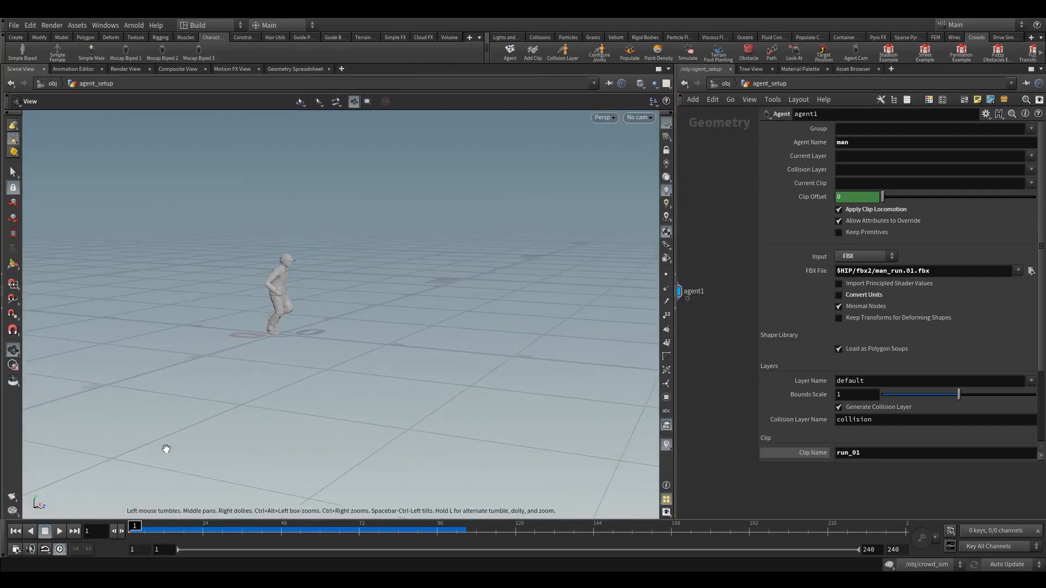
click(865, 211)
drag(230, 337, 224, 338)
right_drag(224, 339, 543, 260)
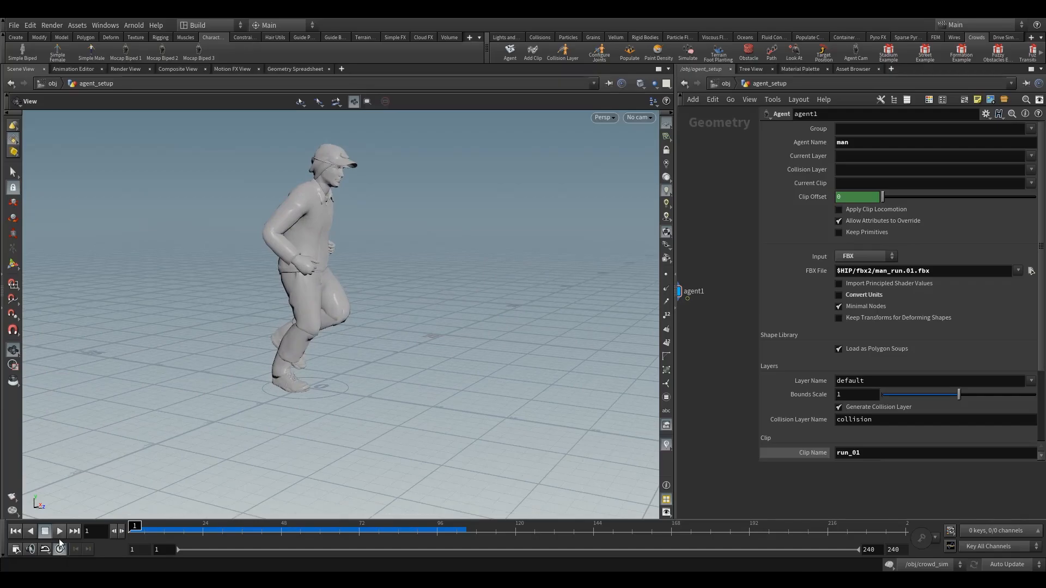
Step: Play back the in-place run animation, stop it and return the timeline to frame 1
click(60, 531)
click(45, 531)
drag(180, 530, 129, 531)
drag(368, 353, 404, 262)
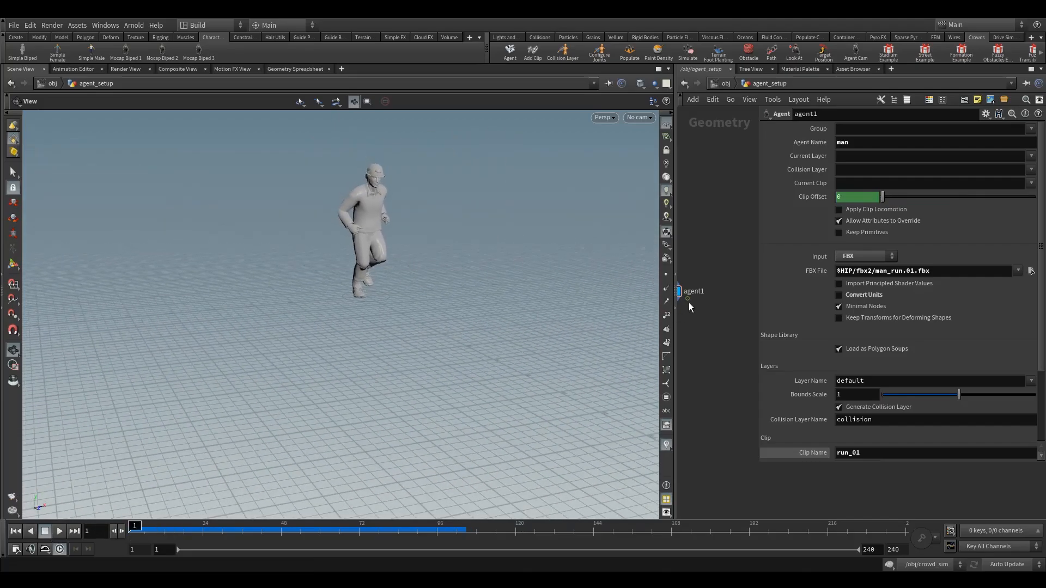
Step: Enlarge the network editor and rename the agent node to agent_man
drag(676, 292, 326, 314)
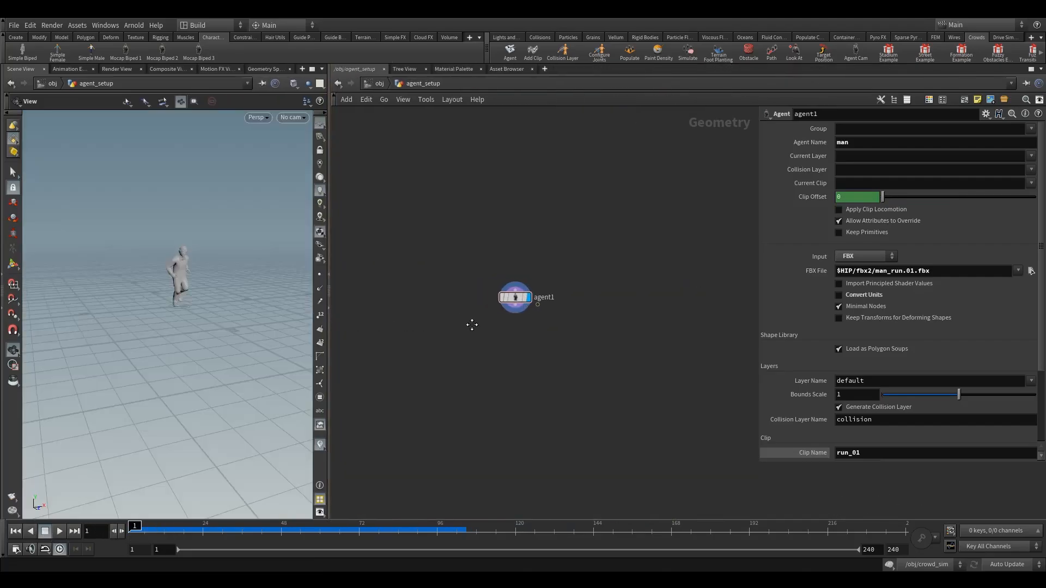
scroll(555, 297, up, 3)
double_click(515, 312)
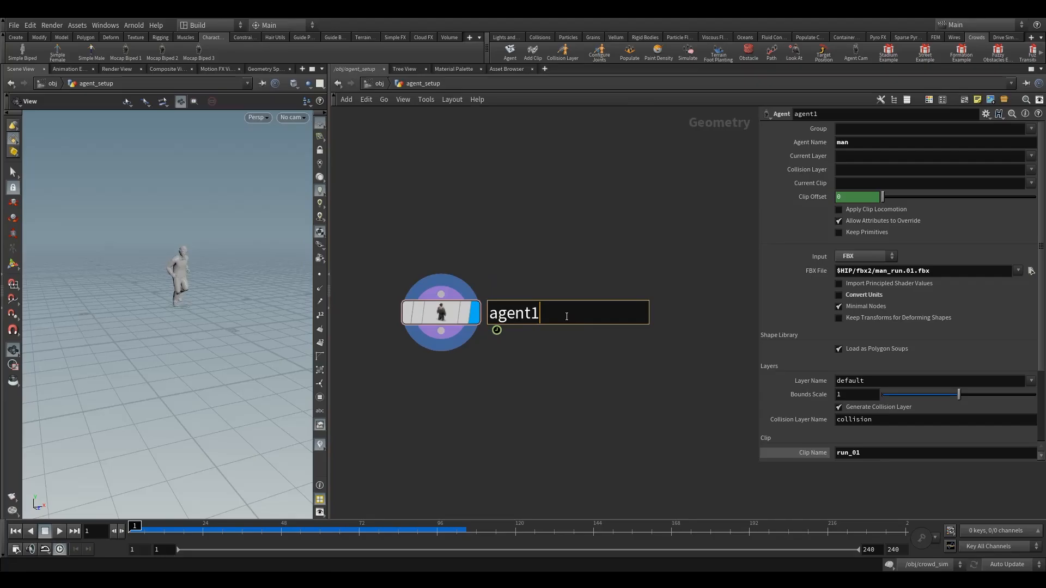
text(agent_man)
key(Return)
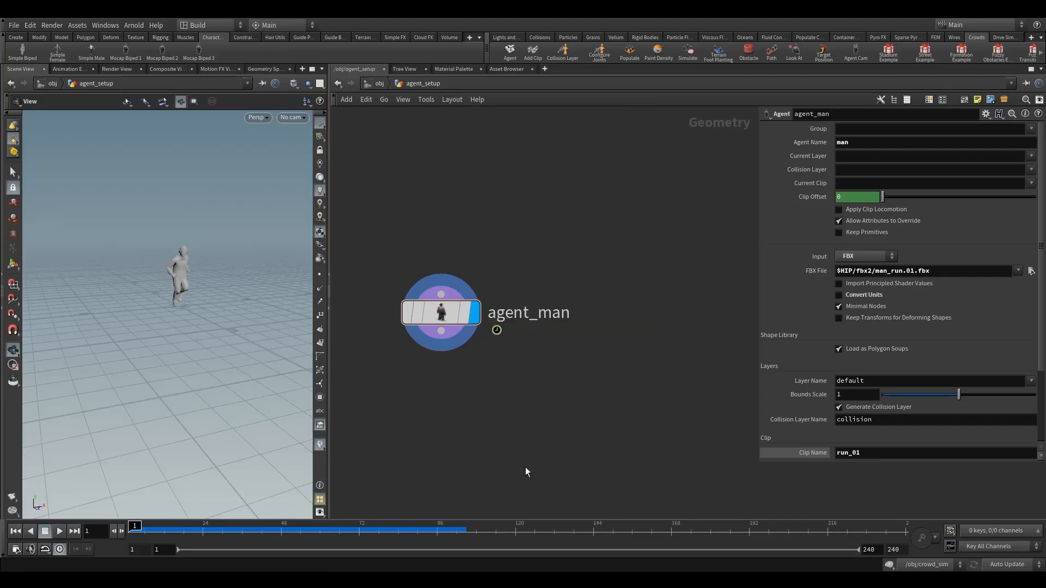
Step: Duplicate the agent_man node, name the copy agent_woman and space the two nodes apart
middle_drag(472, 406, 656, 370)
alt+drag(634, 279, 413, 283)
scroll(509, 316, down, 1)
click(493, 289)
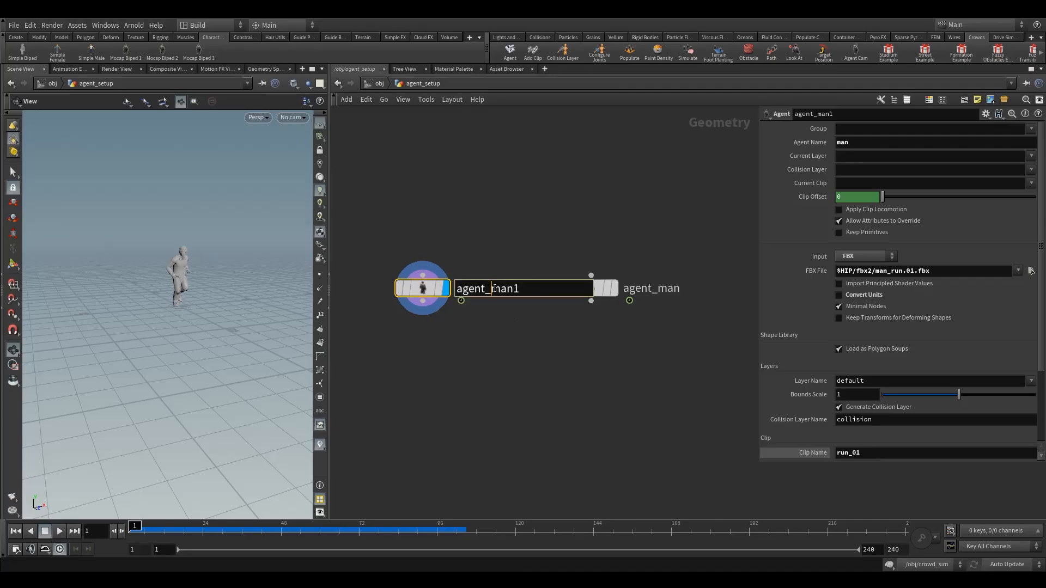
drag(492, 289, 523, 288)
text(woman)
key(Return)
drag(590, 283, 611, 283)
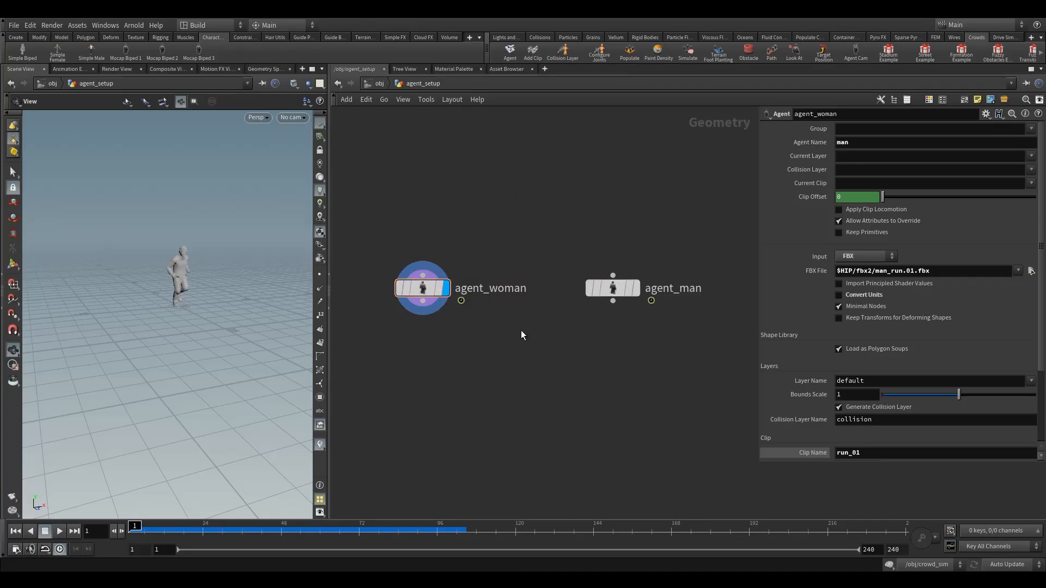
Step: Set agent_woman's FBX File to $HIP/fbx2/woman_run.01.fbx and check the female character and its locomotion settings
middle_drag(521, 330, 576, 329)
drag(435, 185, 515, 321)
middle_drag(560, 356, 536, 357)
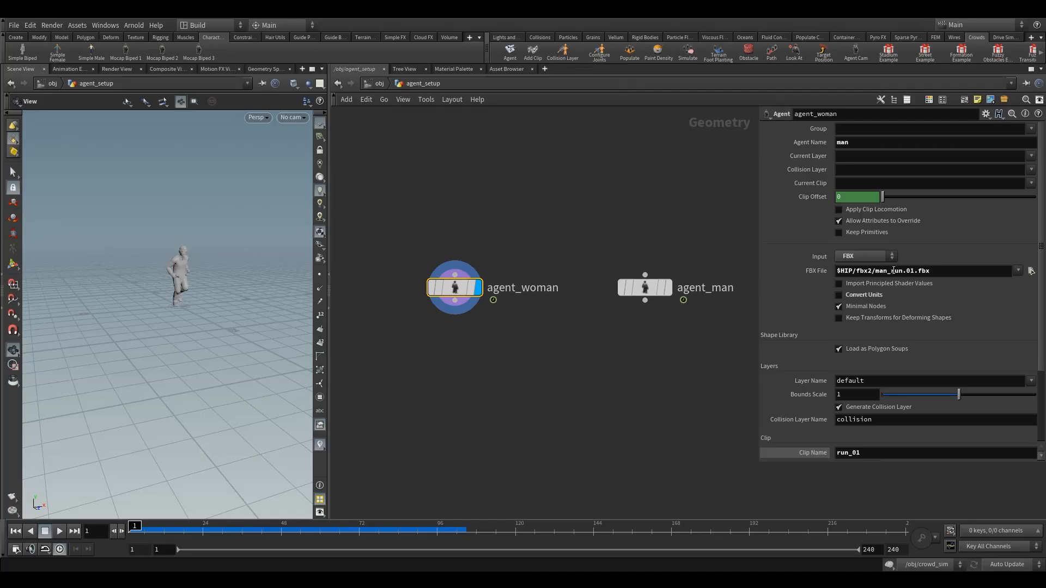
drag(887, 271, 879, 271)
text(wo)
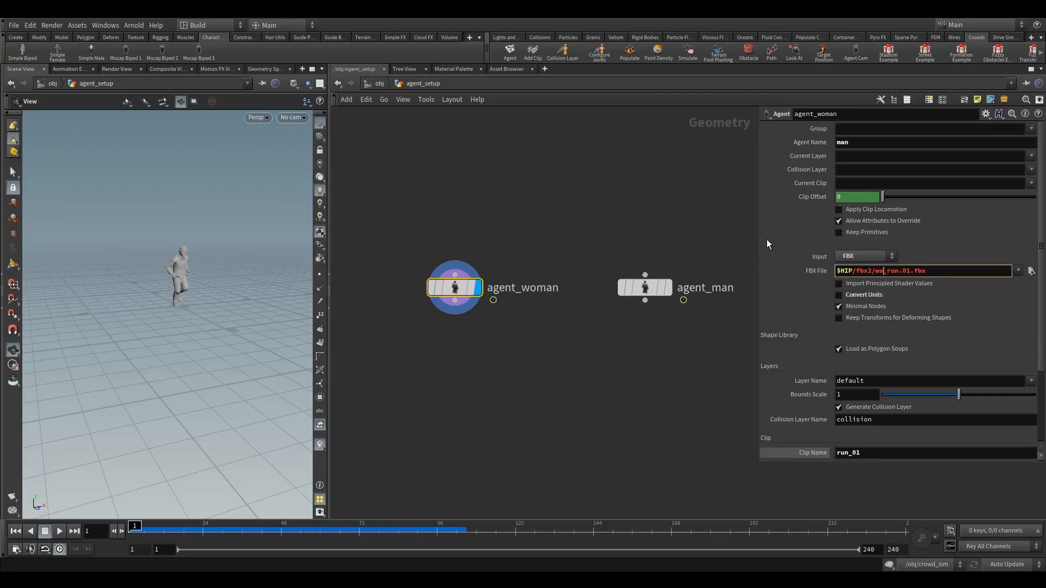
text(man)
key(Return)
drag(170, 298, 164, 273)
scroll(164, 273, up, 5)
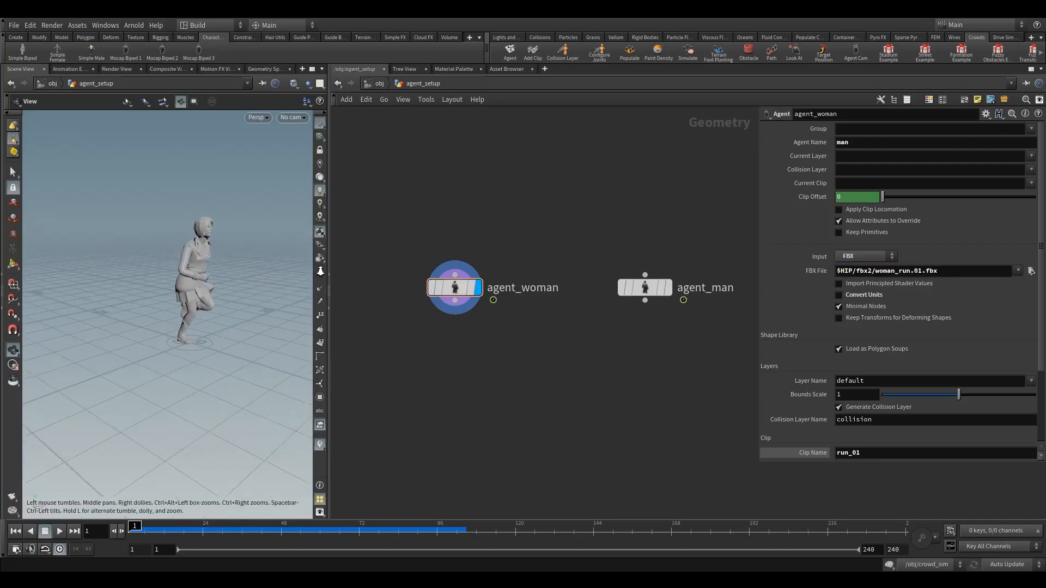
scroll(909, 337, down, 3)
scroll(898, 335, down, 2)
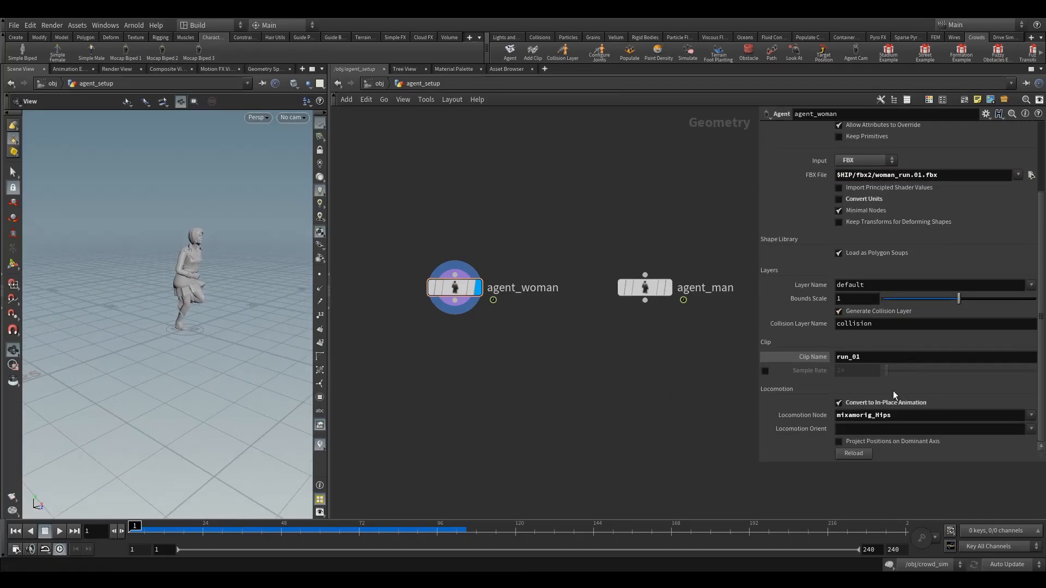